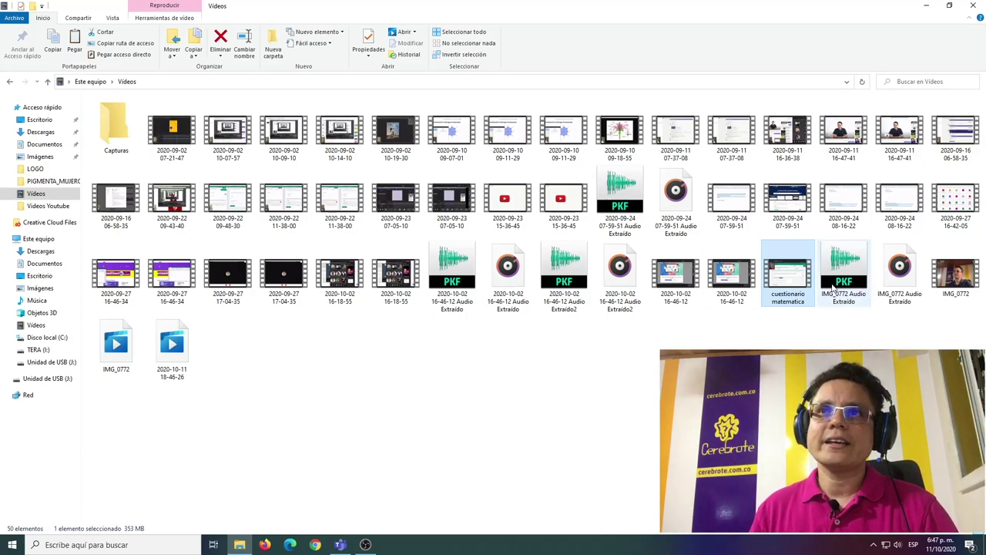
- Play the "cuestionario matematica" video, preview several points along its length, and close the player
mouse_move(791, 287)
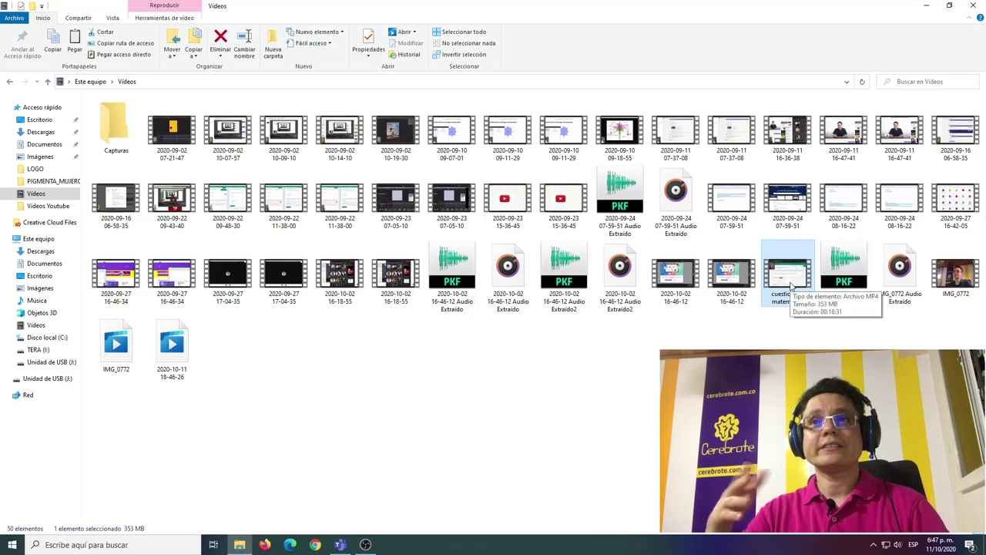
double_click(790, 286)
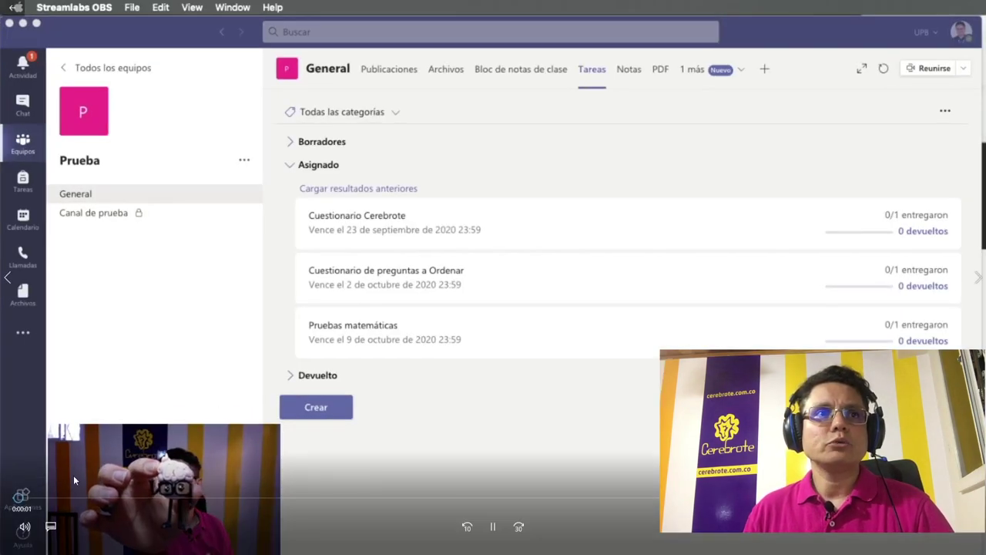
click(479, 499)
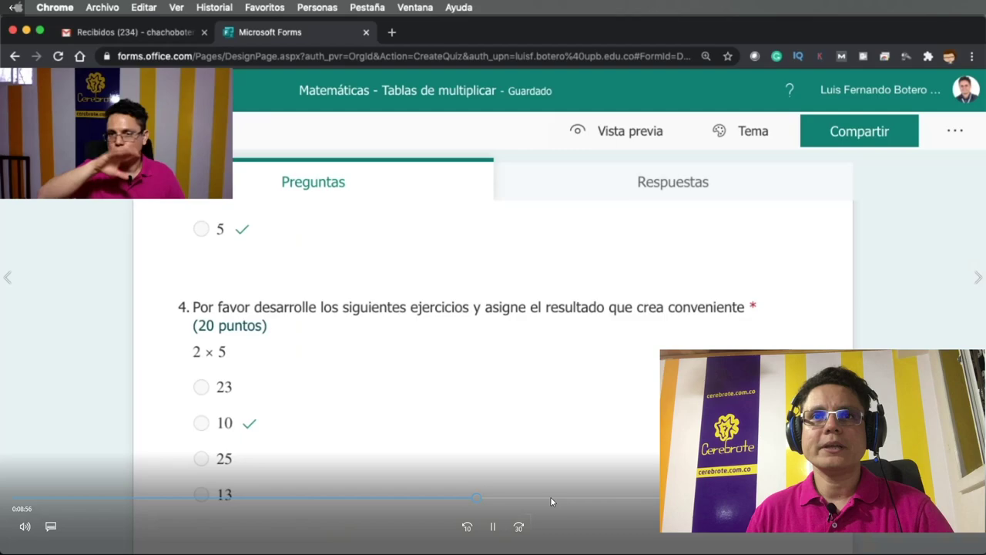
click(550, 497)
click(770, 497)
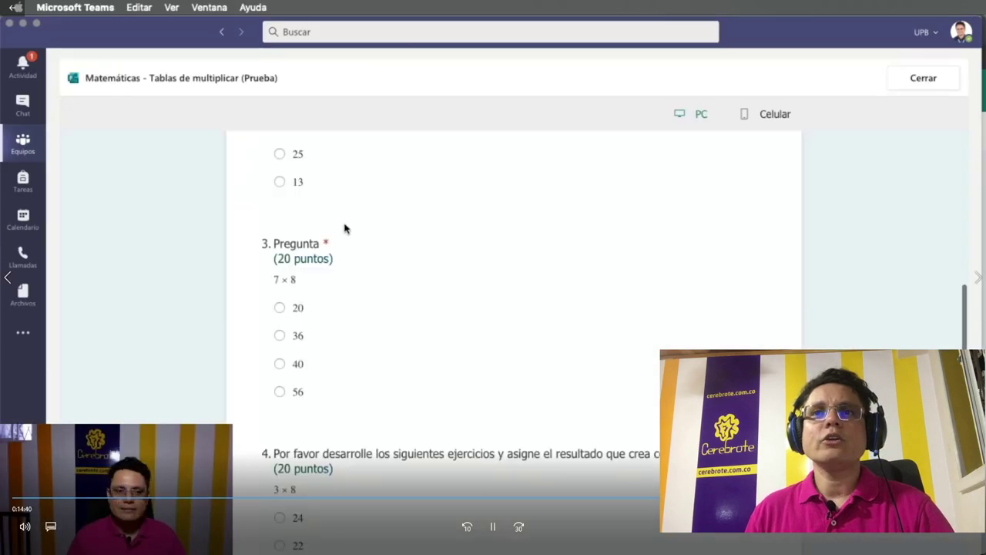
click(912, 496)
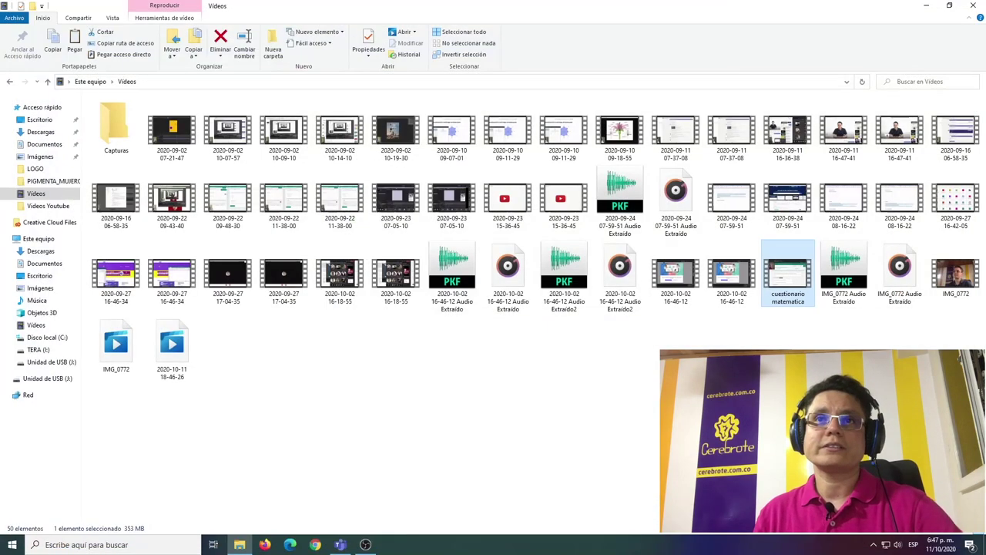
key(alt+F4)
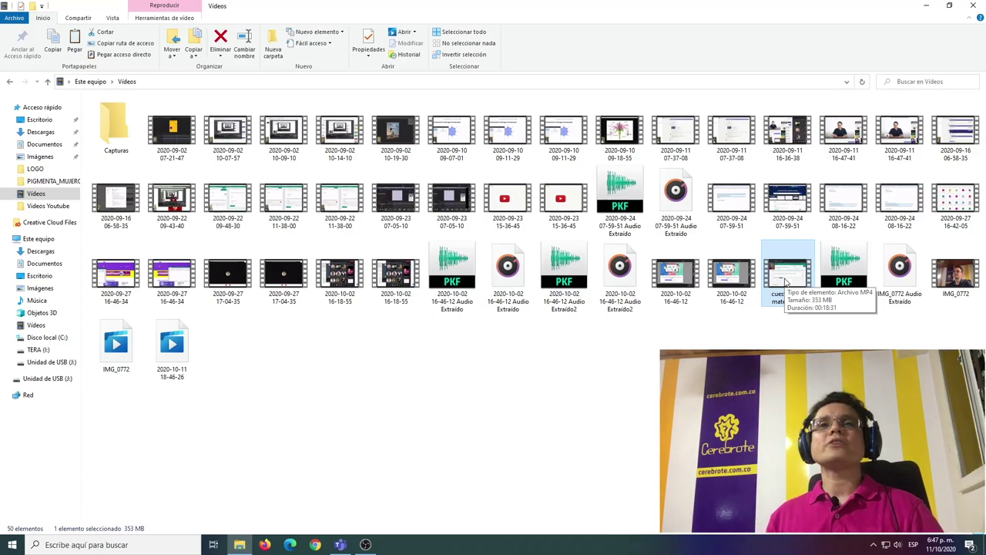
- Search Windows for "edito" and open the Editor de vídeo app
key(super)
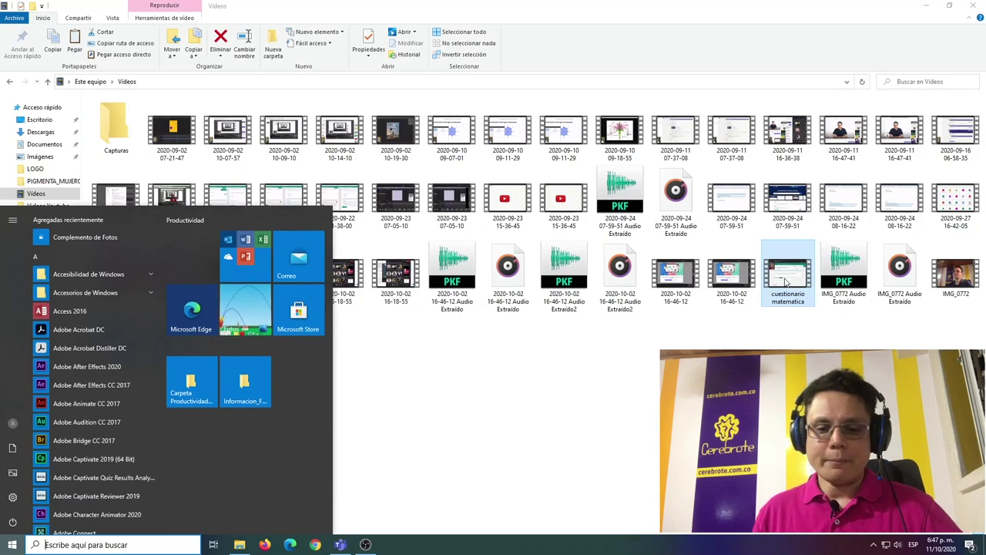
text(edito)
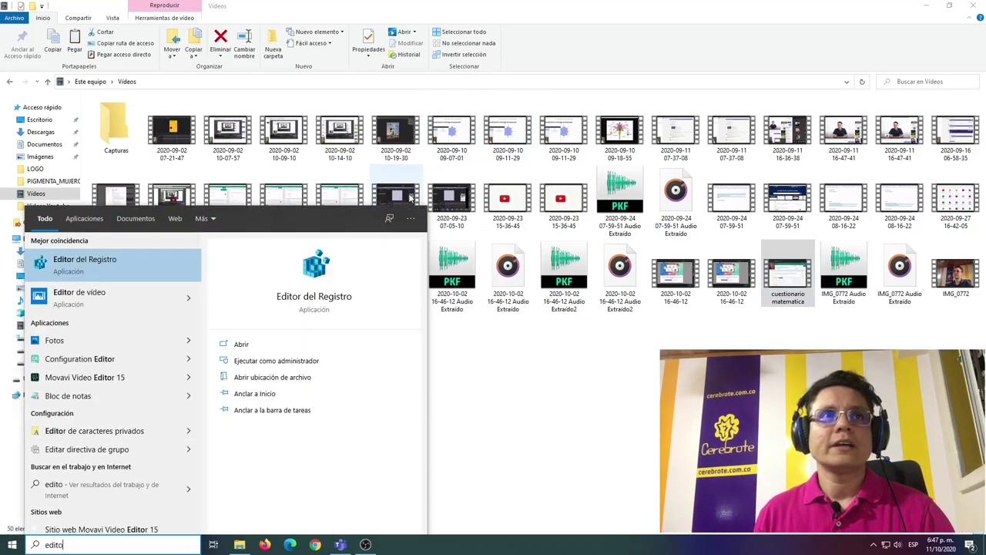
click(89, 303)
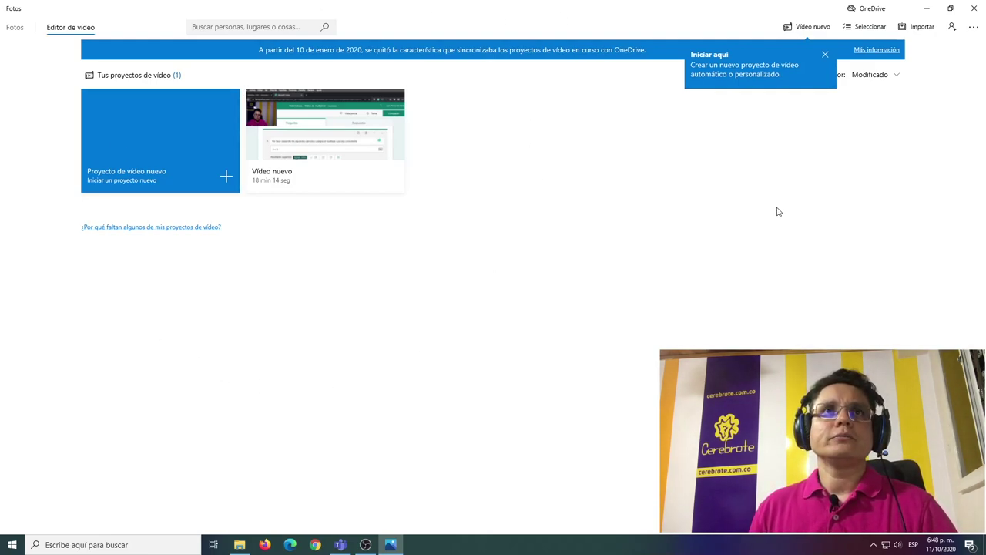
- Remove the existing "Vídeo nuevo" project from the video projects and confirm the removal
right_click(398, 103)
click(408, 106)
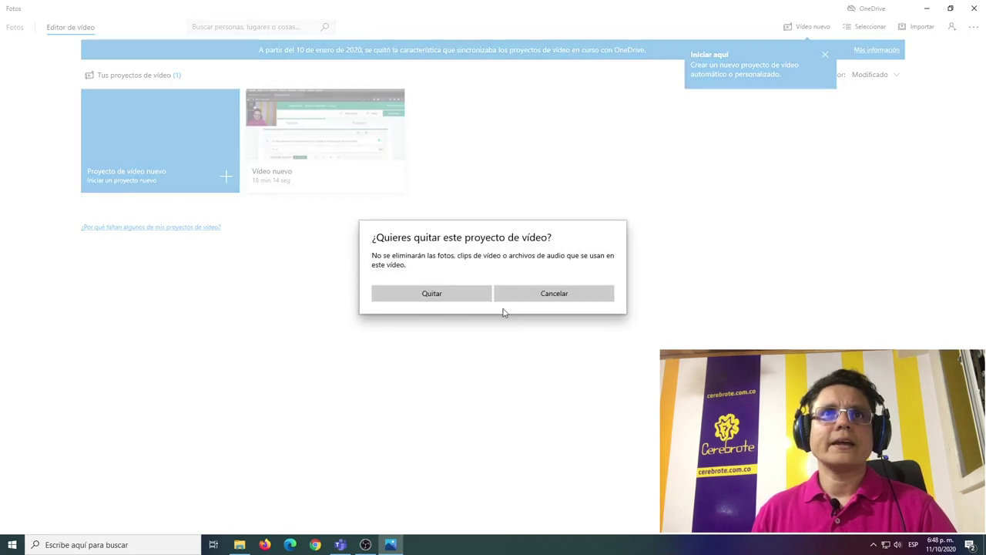
click(452, 302)
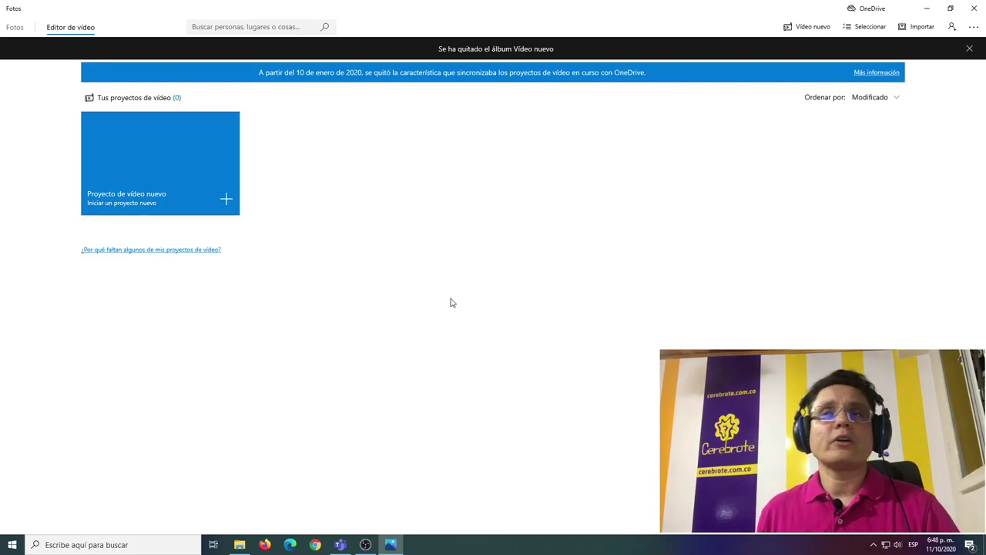
- Create a new video project named "Cuestionarios de matematicas en teams"
click(784, 31)
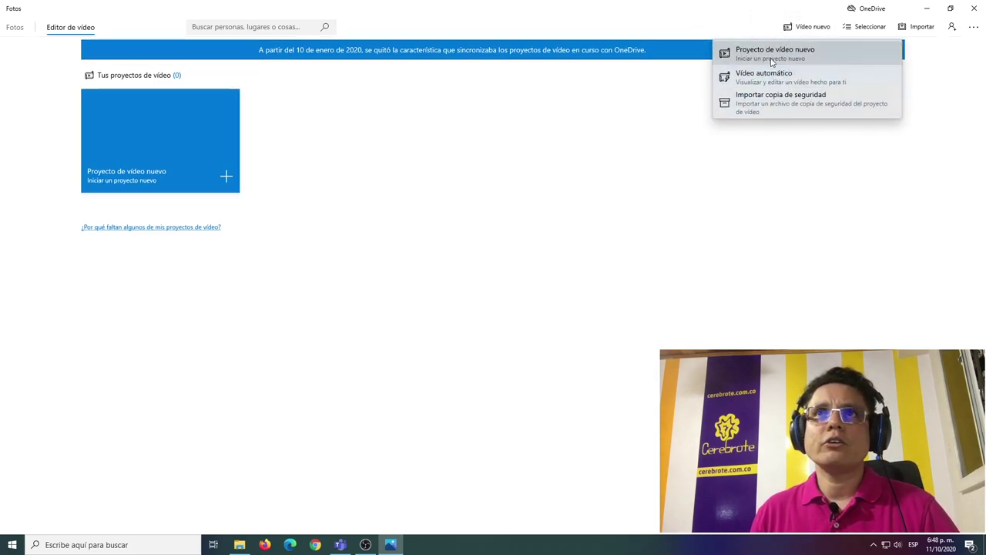
click(772, 62)
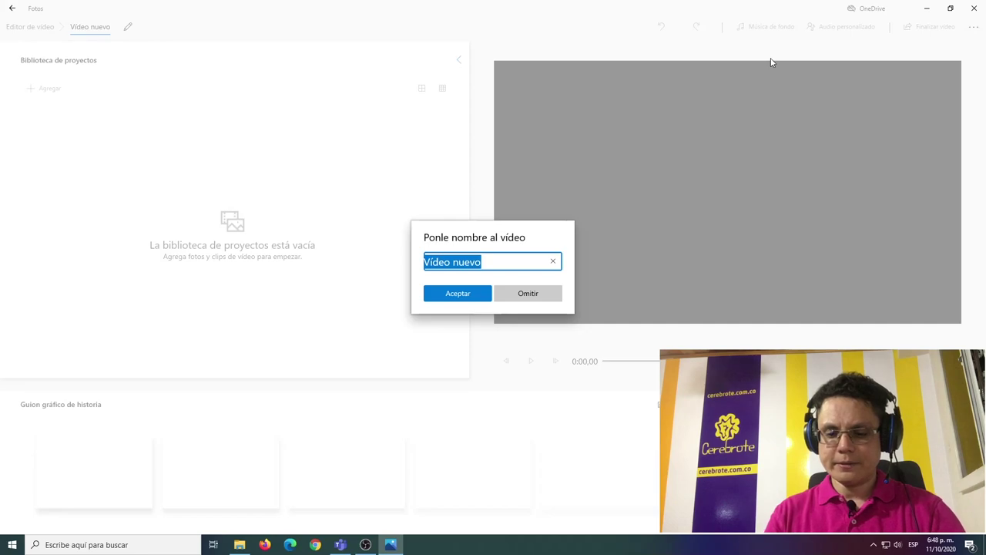
text(Cuesti)
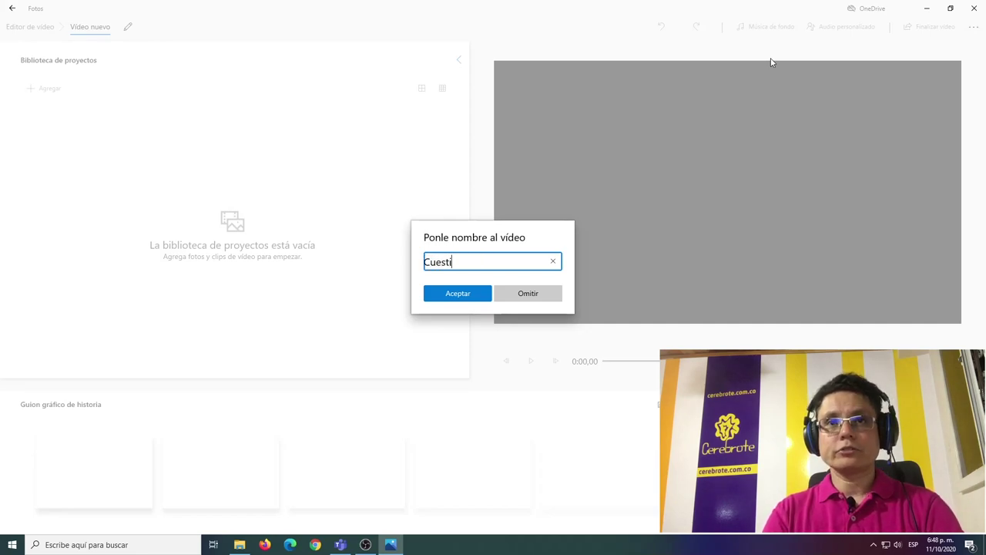
text(onarios de matger)
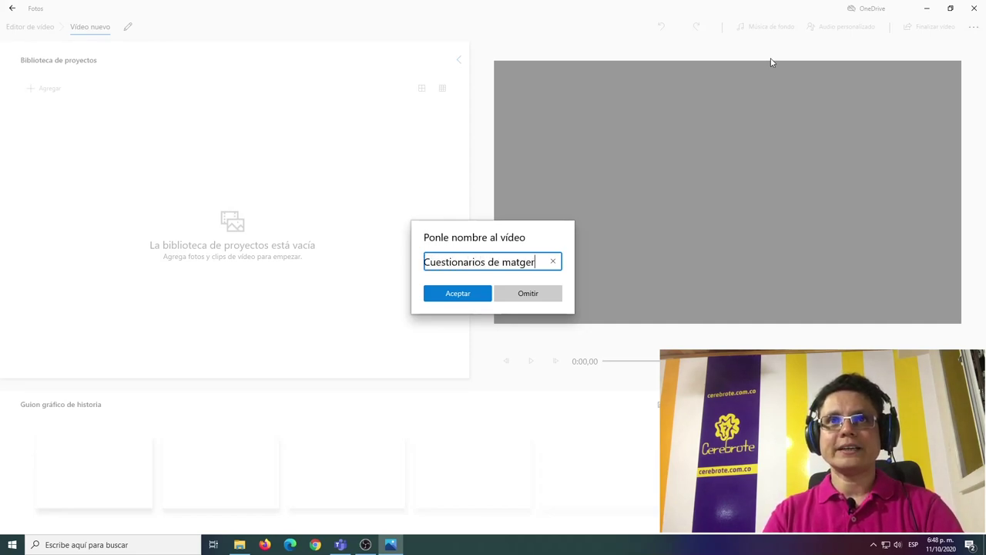
key(BackSpace)
text(emativ)
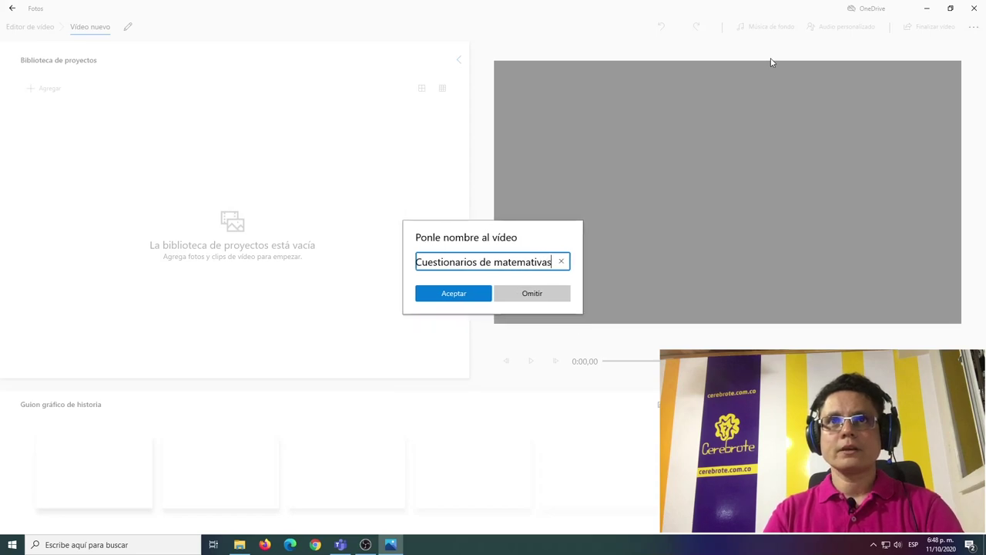
key(BackSpace)
text(cas en)
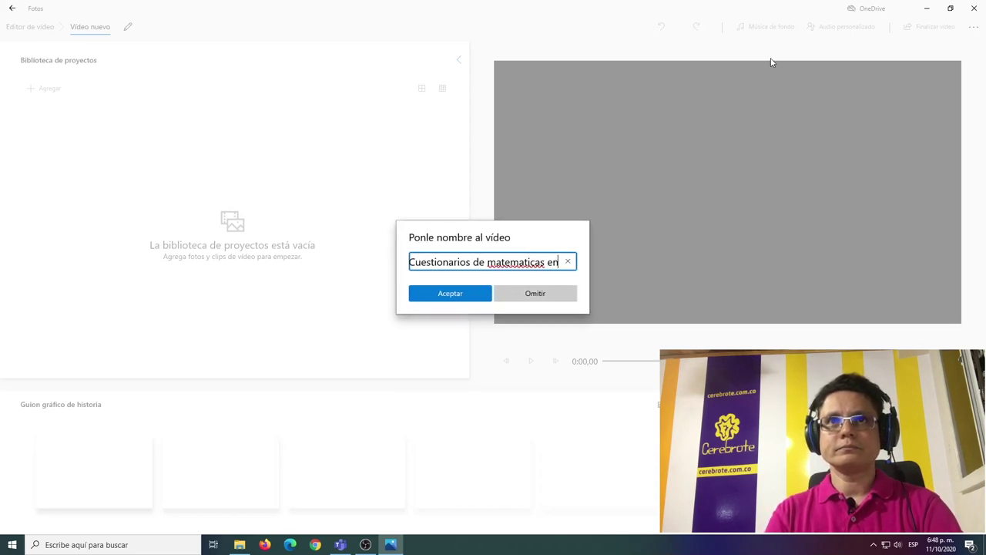
text( temo)
key(BackSpace)
key(BackSpace)
key(BackSpace)
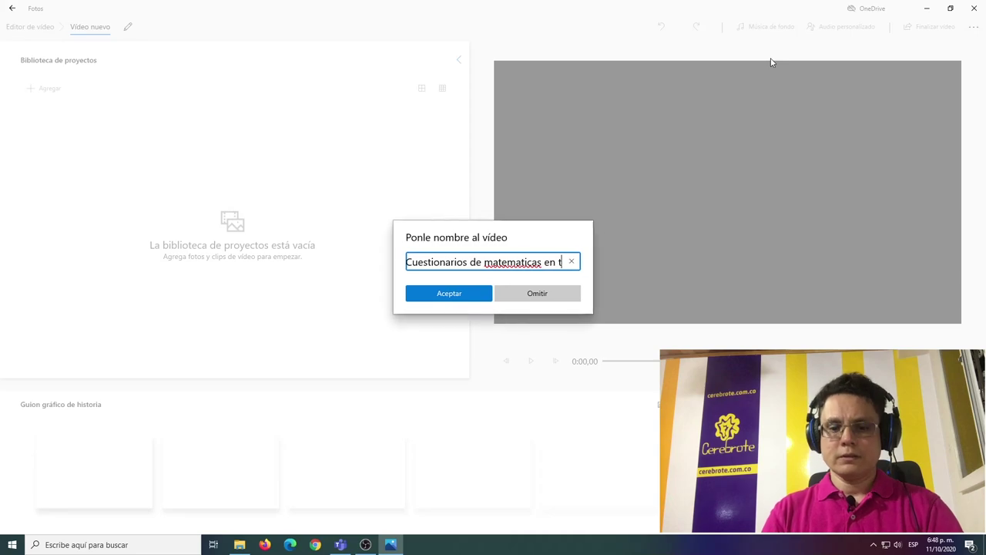
text(eams)
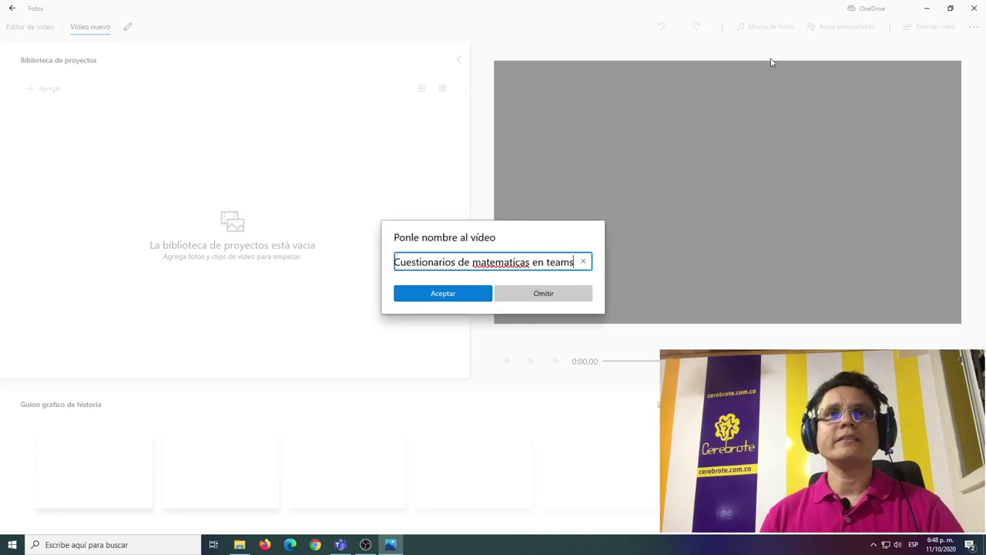
click(470, 297)
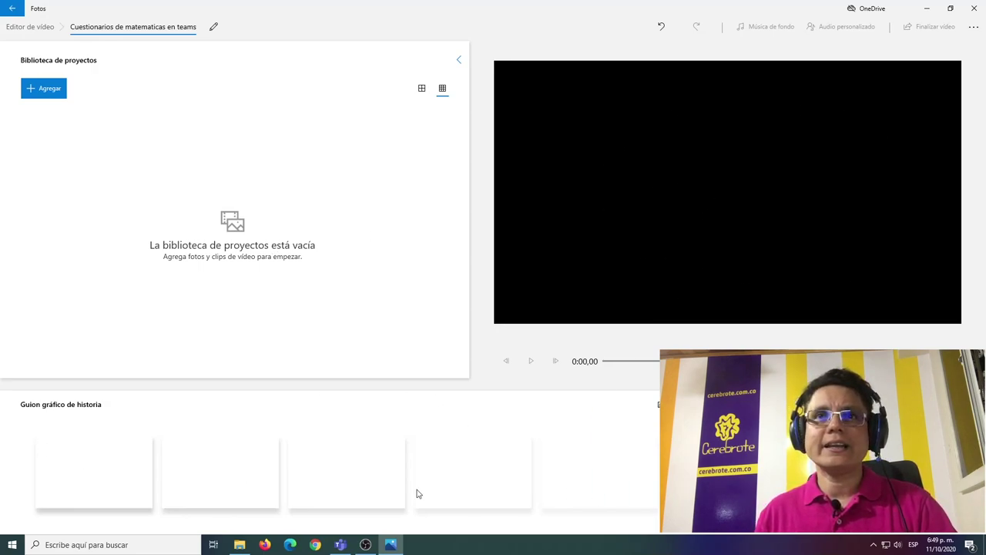
- Add the "cuestionario matematica" video from this PC's Vídeos folder to the project library
click(58, 90)
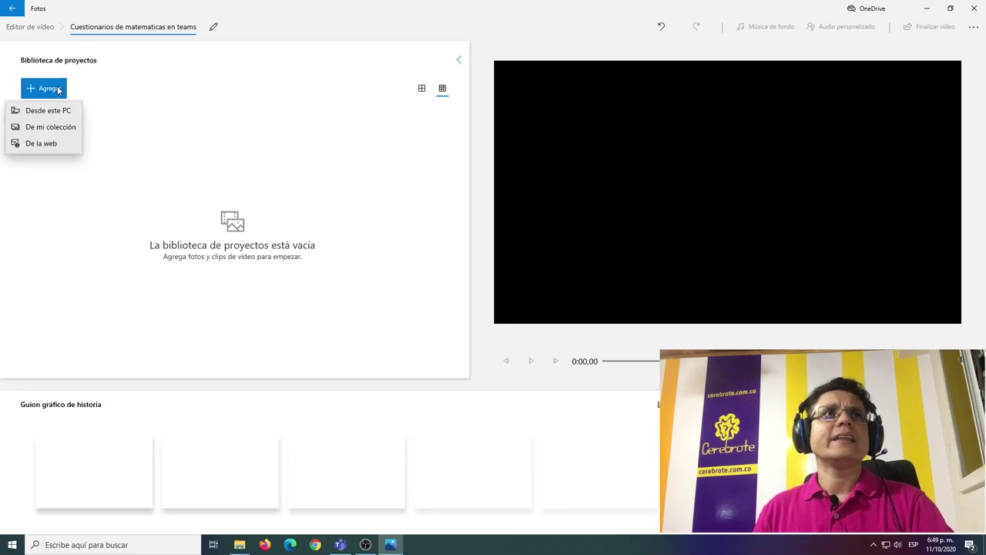
click(47, 112)
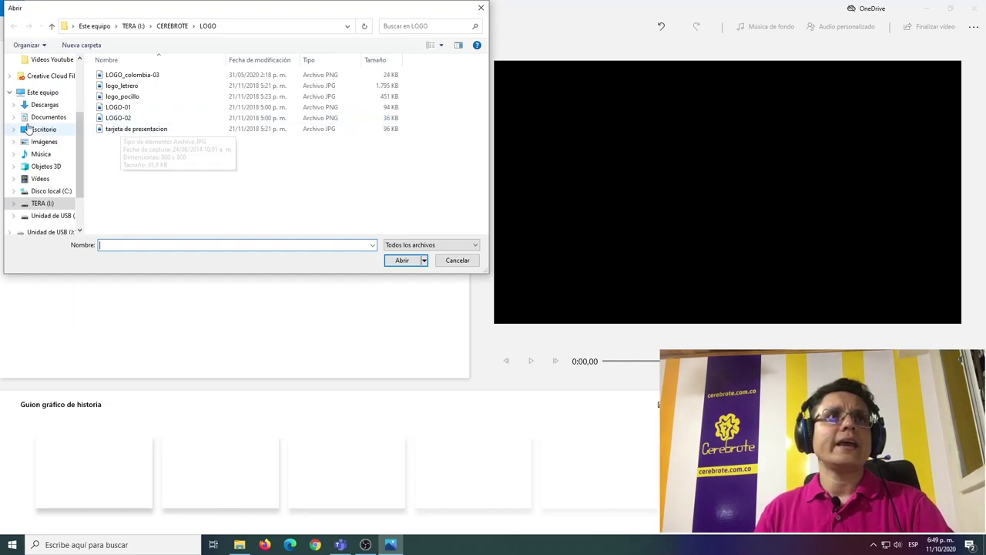
scroll(87, 147, up, 1)
scroll(87, 146, up, 1)
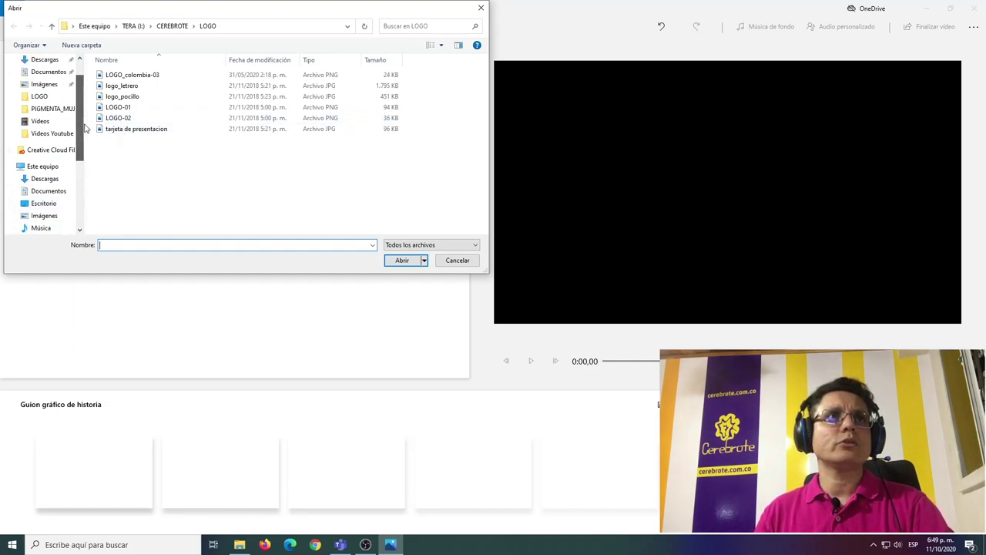
click(40, 121)
scroll(356, 162, down, 5)
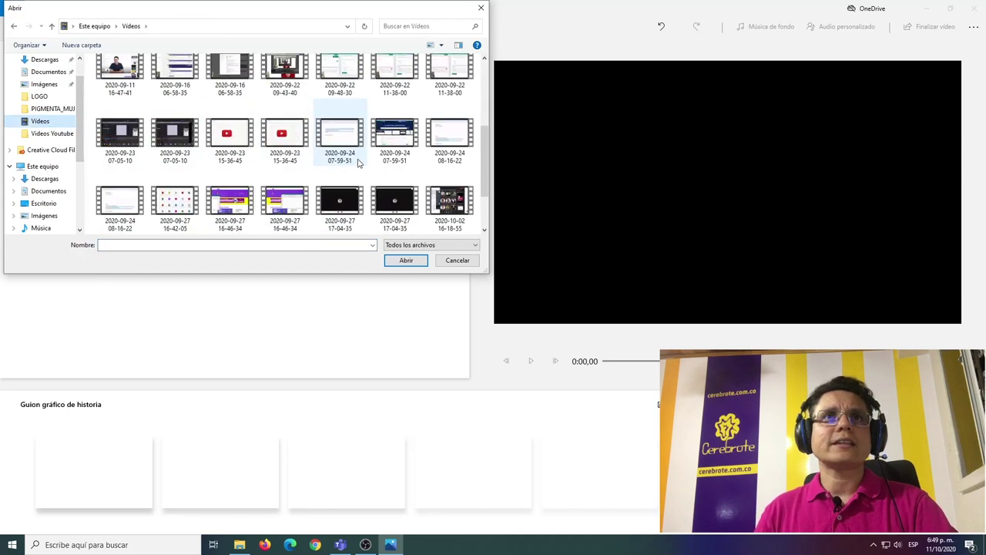
click(344, 195)
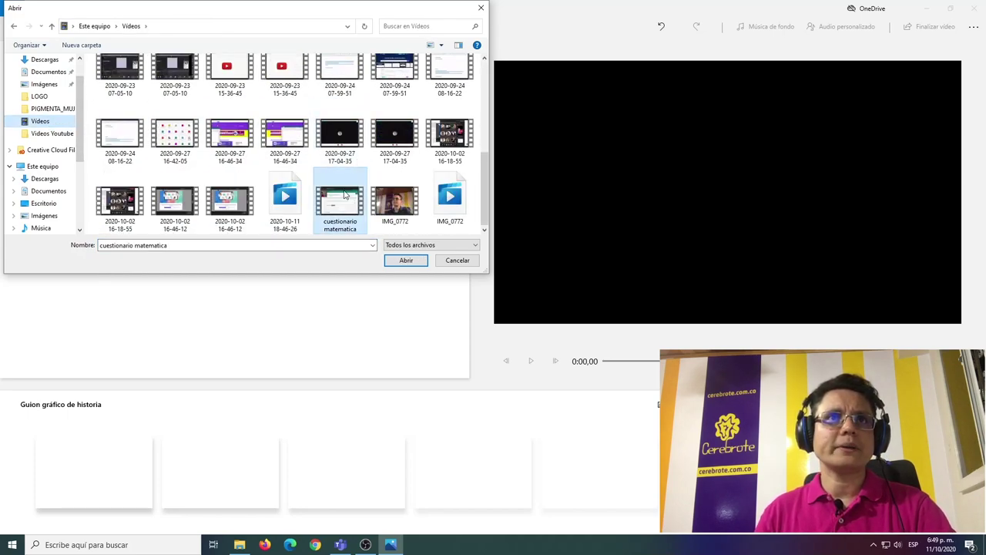
click(402, 261)
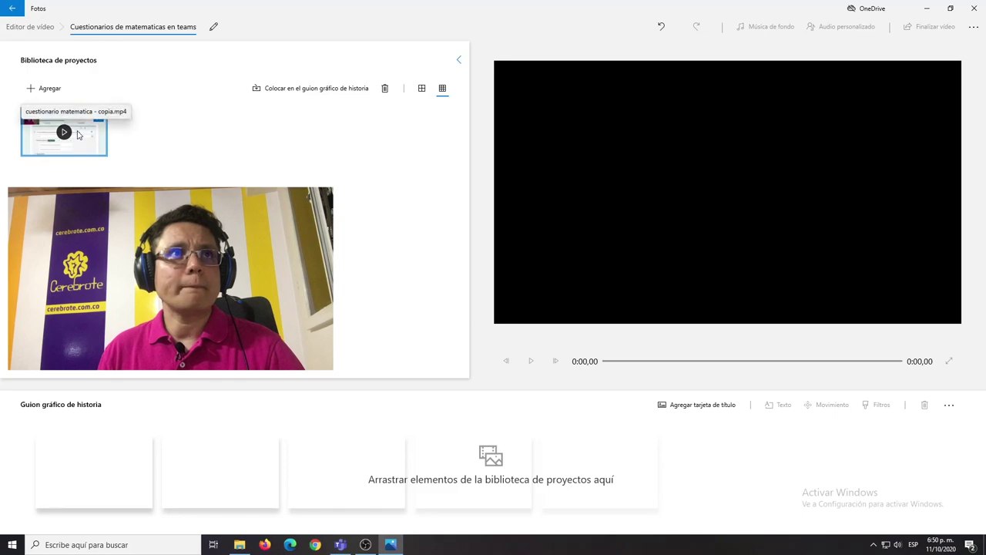
- Place the library clip in the first storyboard slot and preview it at several points along its length
drag(77, 134, 99, 435)
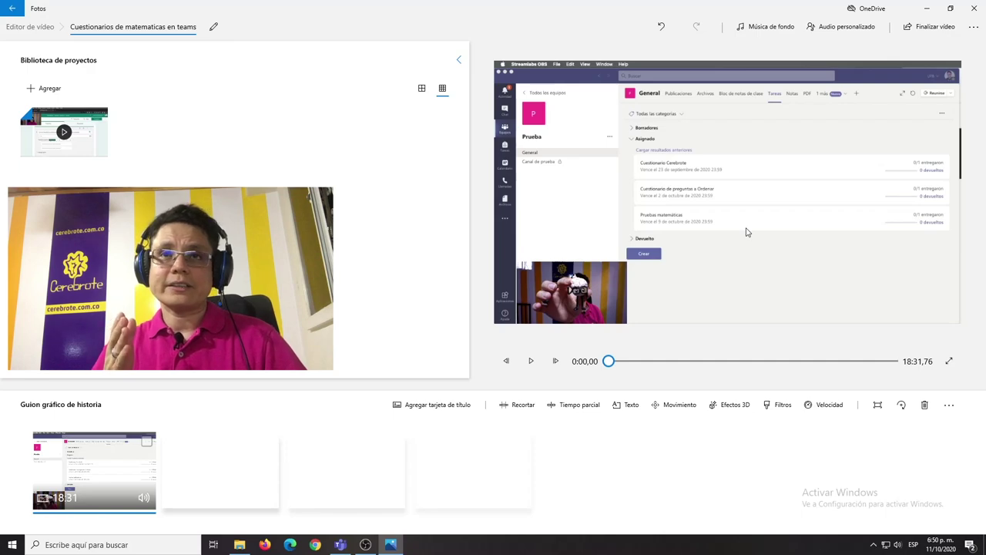
click(531, 363)
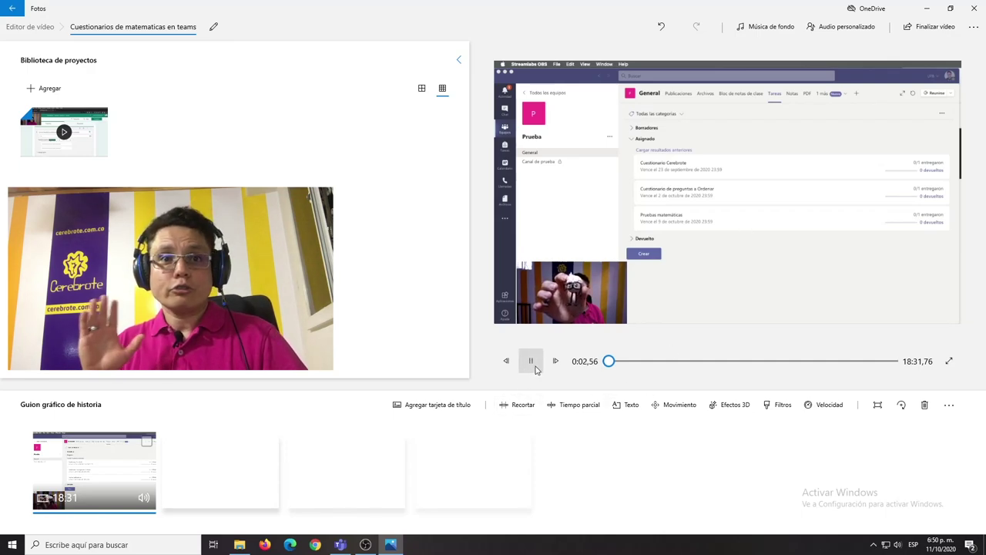
click(533, 365)
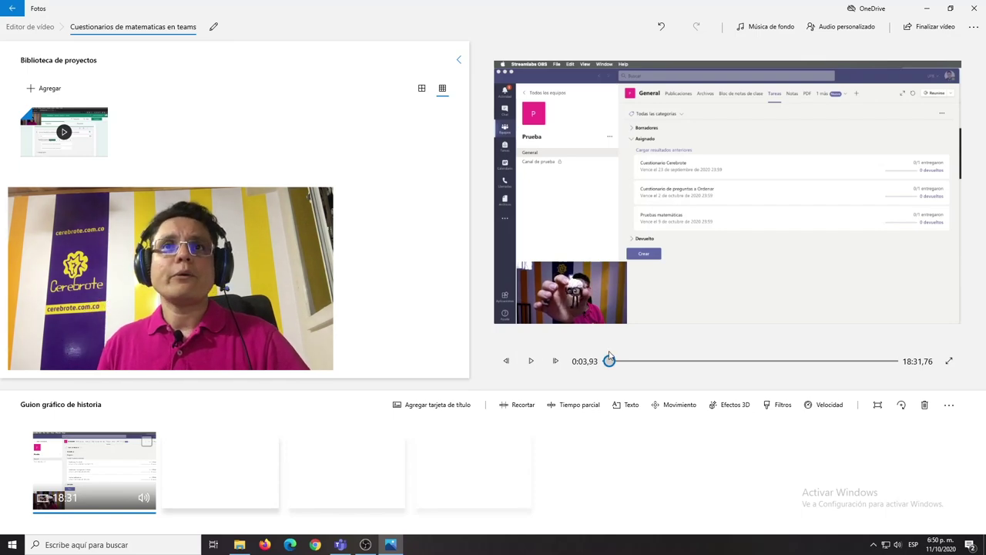
drag(622, 371, 883, 362)
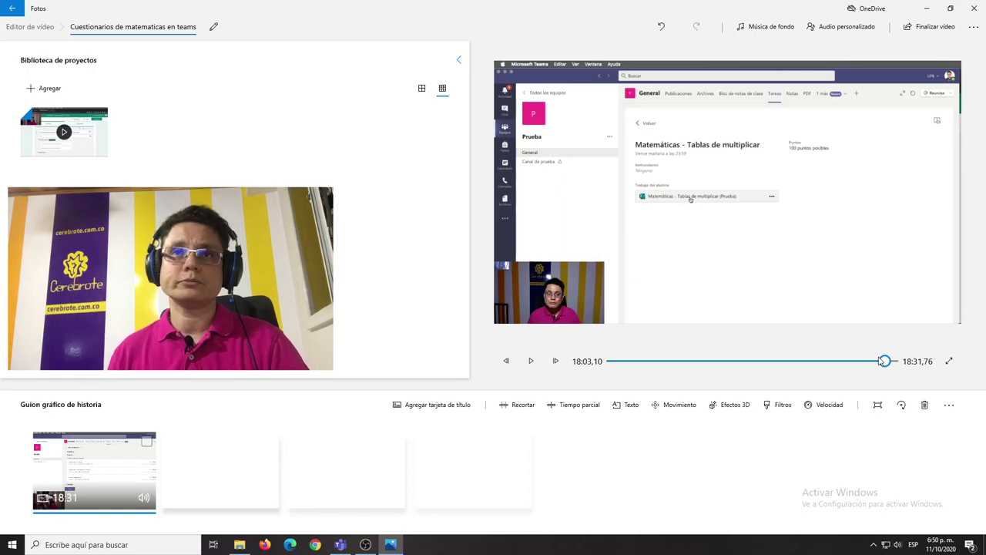
click(667, 360)
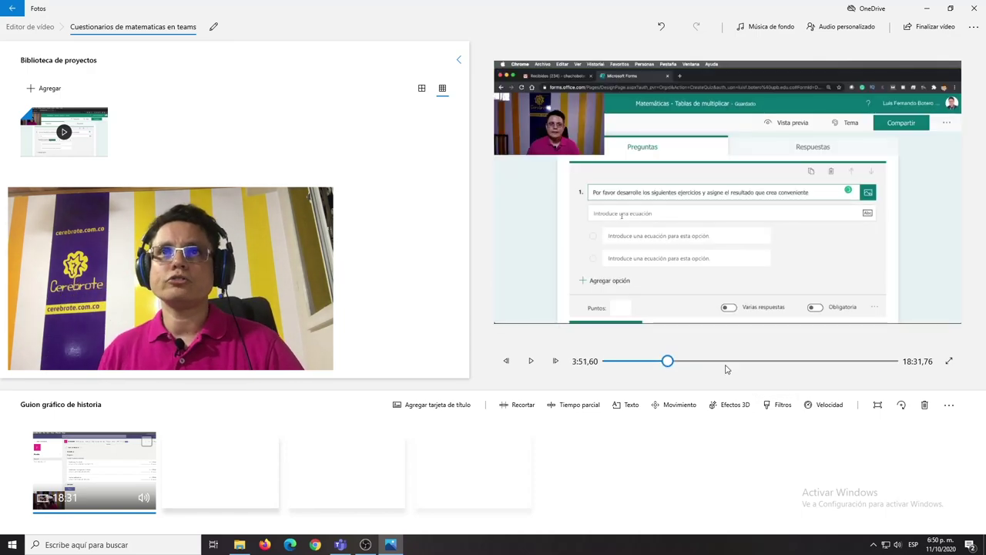
click(791, 361)
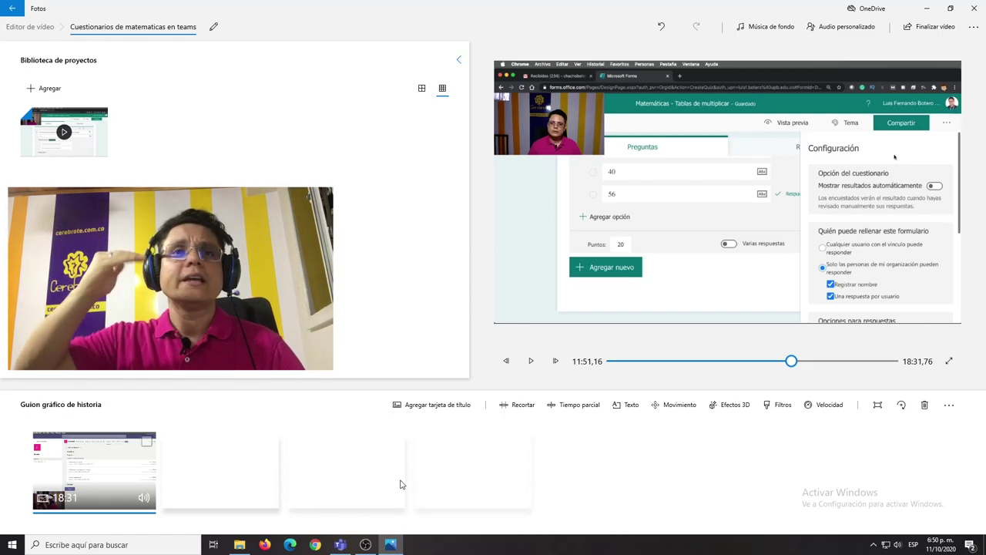
mouse_move(803, 376)
mouse_down()
mouse_move(655, 376)
mouse_move(823, 376)
mouse_up()
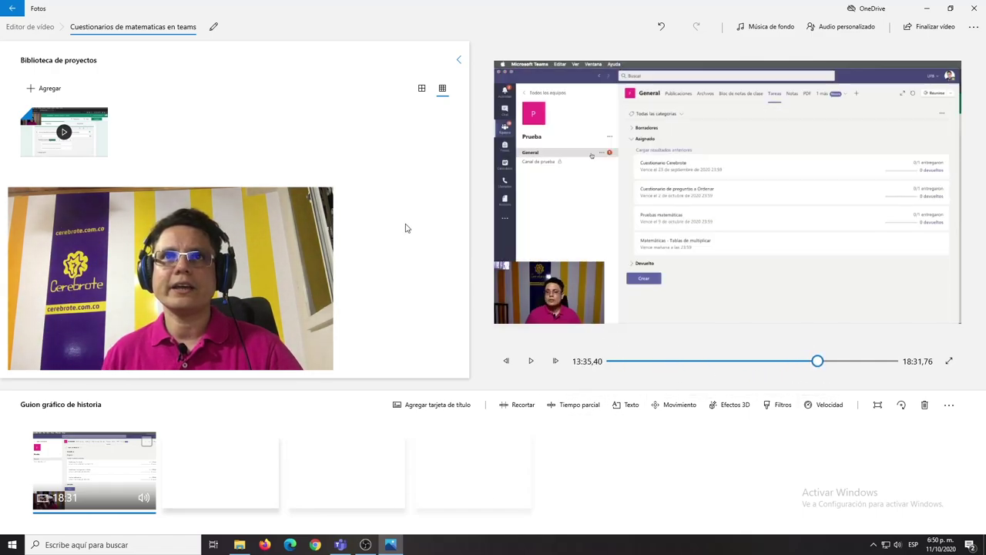
- Trim the end of the storyboard clip to 17:41,63, playing the footage near the end to find the cut point
click(519, 408)
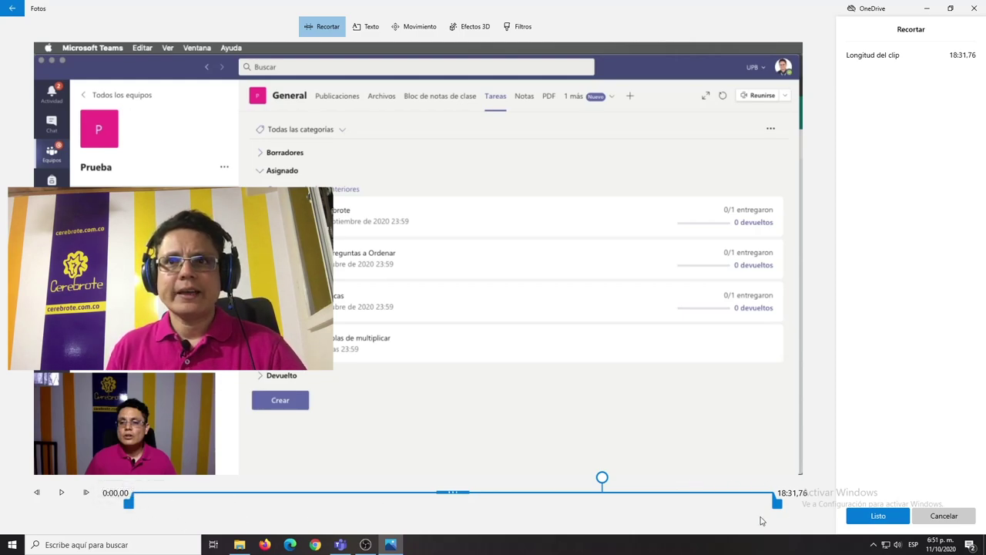
drag(777, 505, 275, 504)
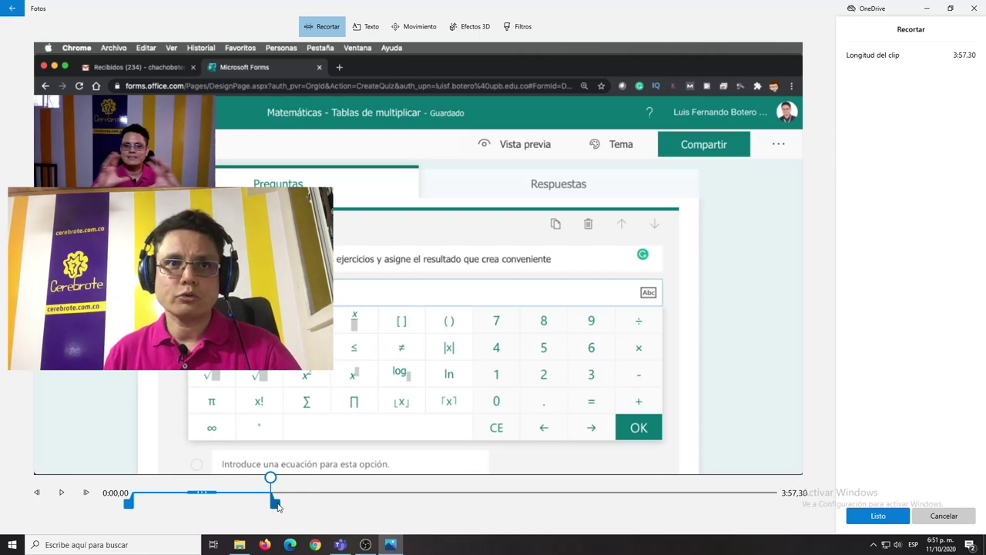
drag(275, 502, 739, 502)
drag(269, 479, 730, 479)
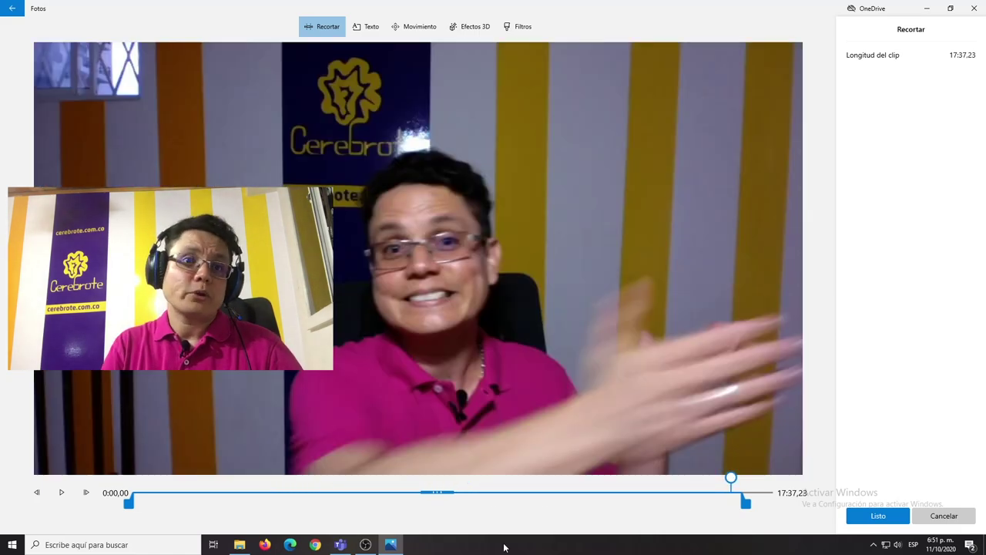
click(60, 493)
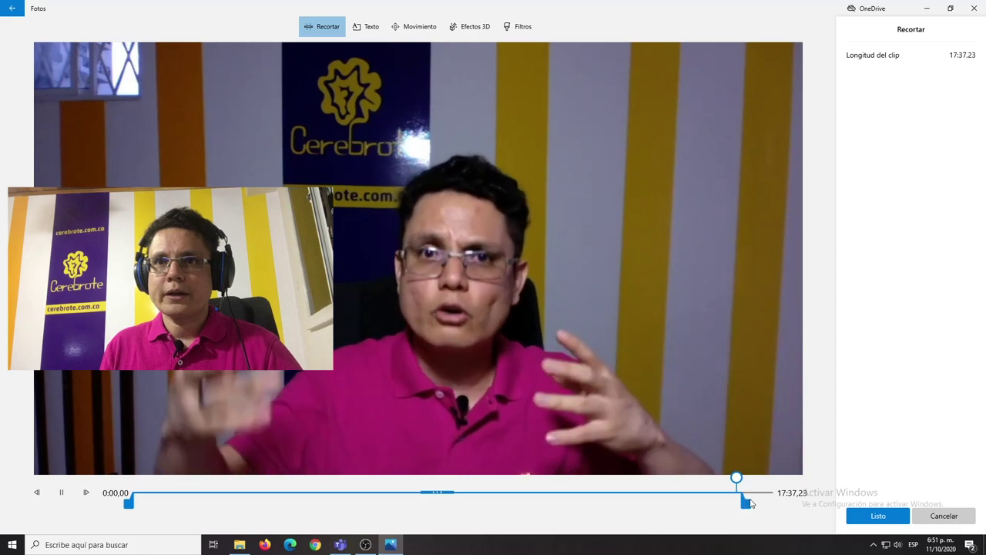
drag(750, 502, 762, 502)
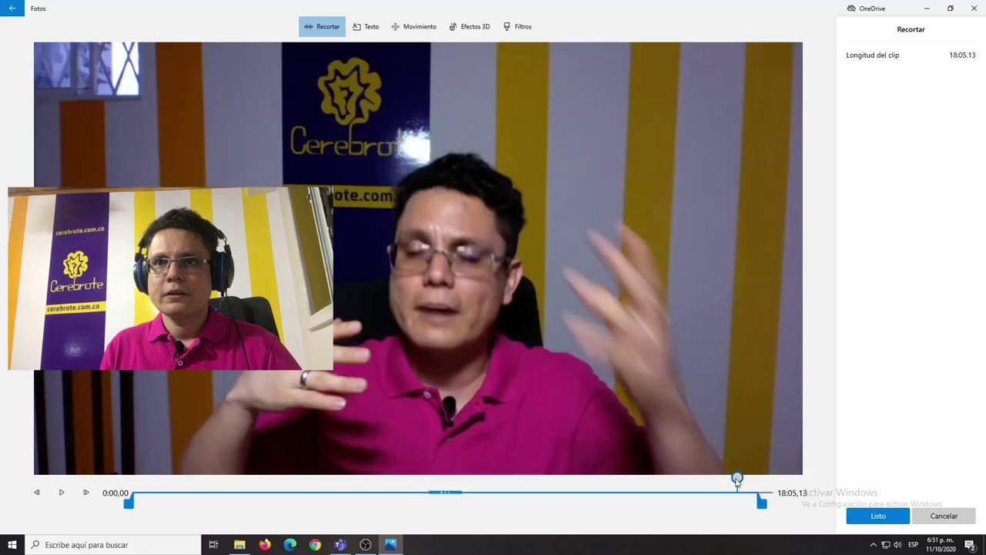
click(62, 492)
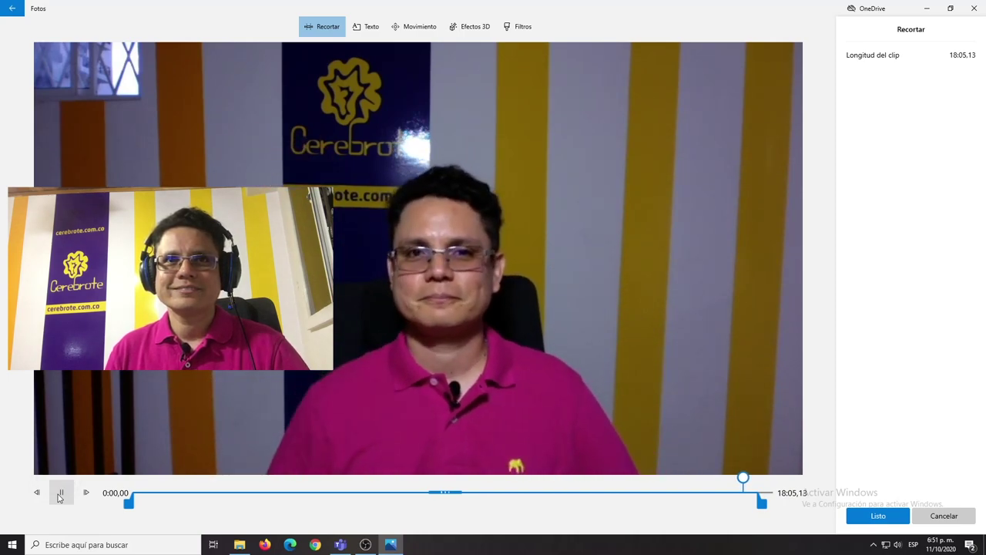
click(60, 493)
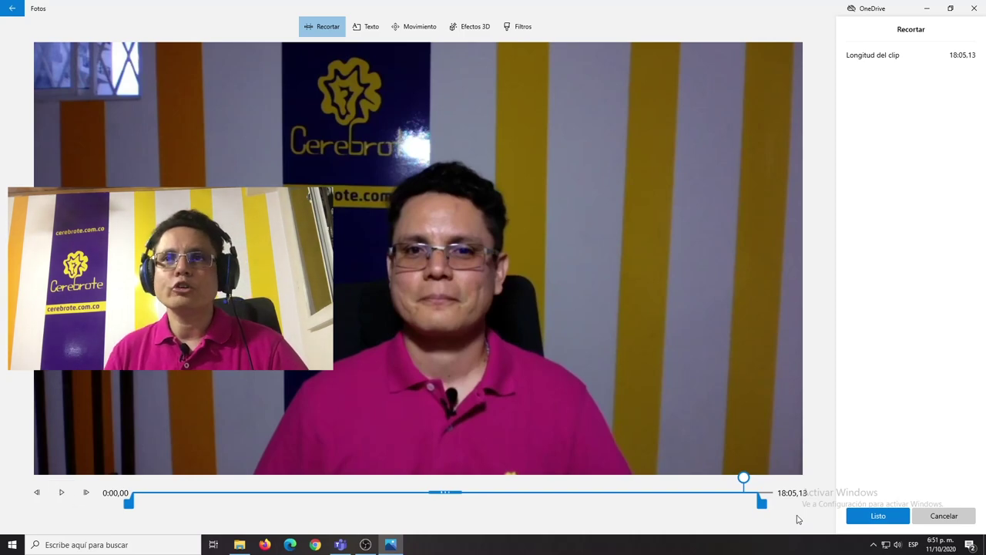
drag(763, 503, 761, 509)
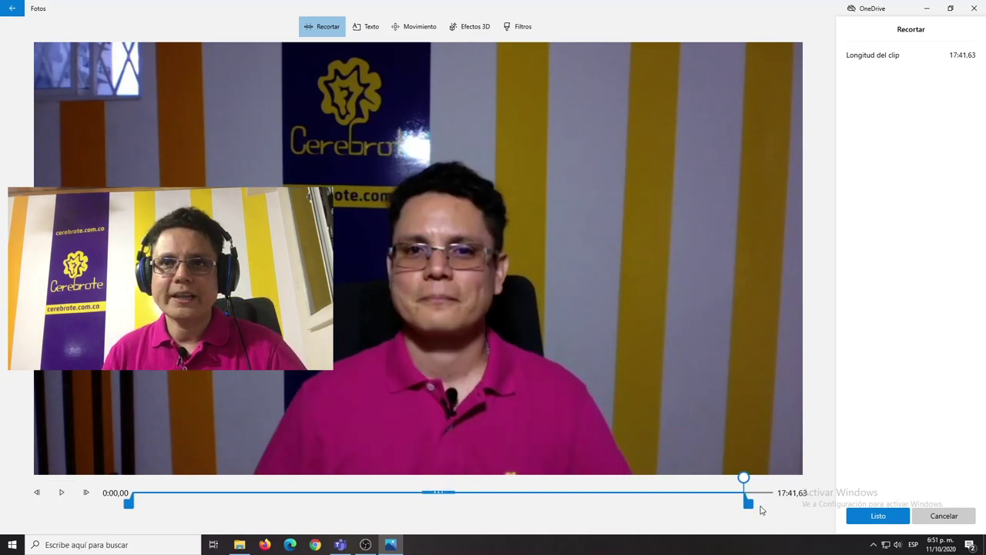
- Play the clip briefly from its beginning and apply the trim
click(134, 490)
click(62, 492)
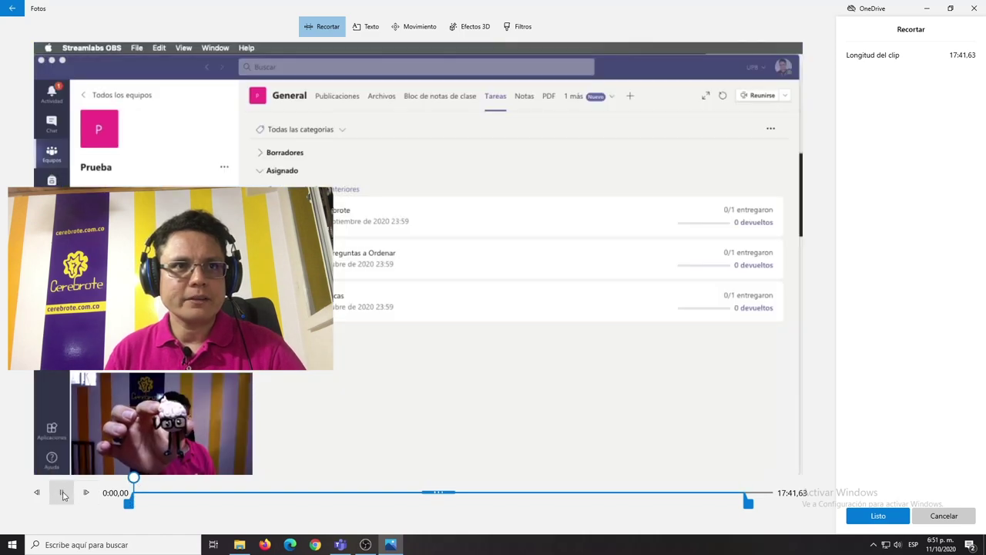
click(62, 492)
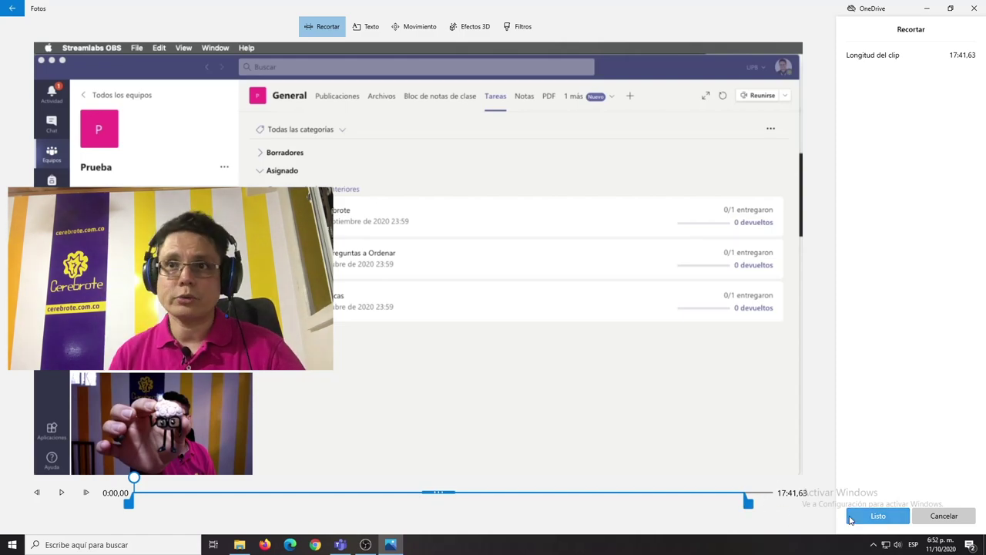
click(875, 518)
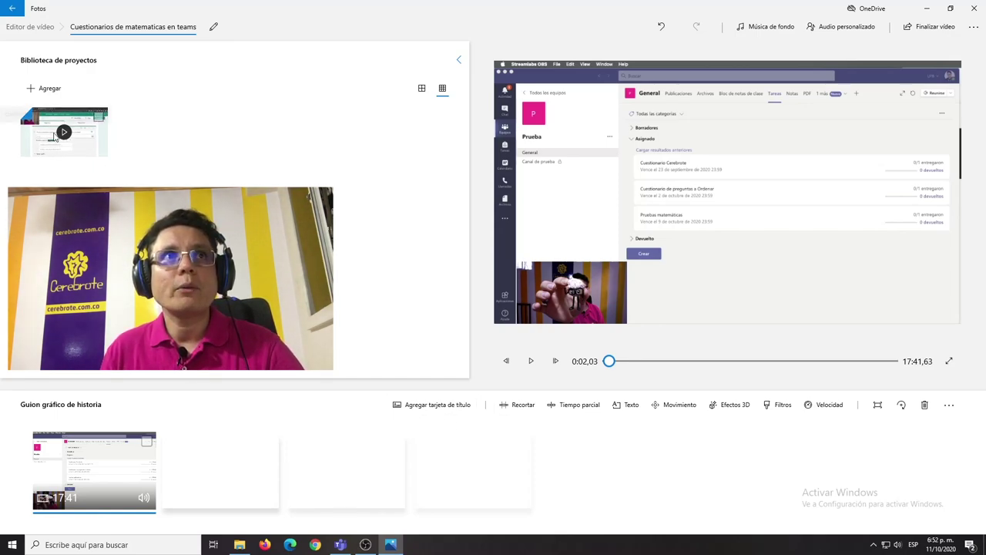
- Add a second copy of the library video to the storyboard and move it ahead of the trimmed clip
drag(55, 136, 220, 482)
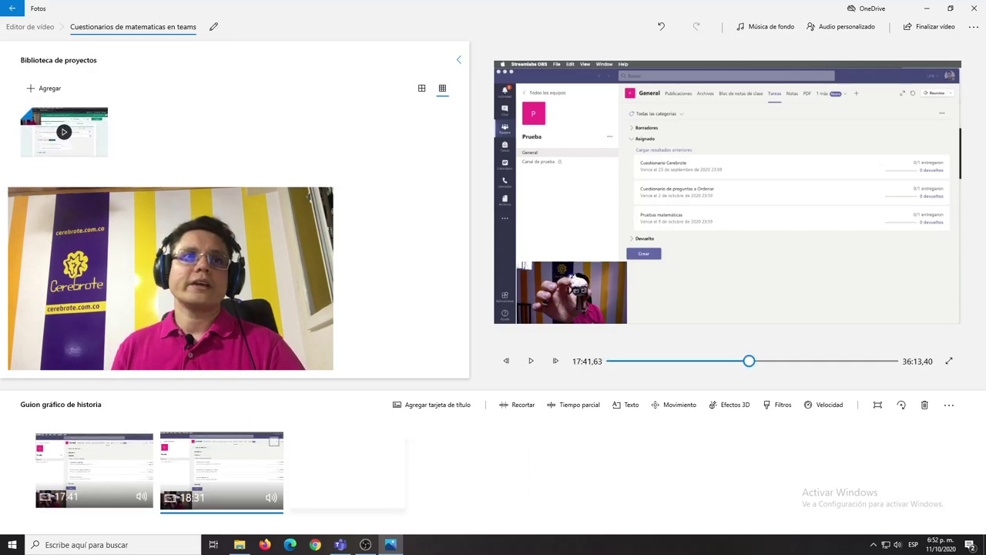
click(88, 479)
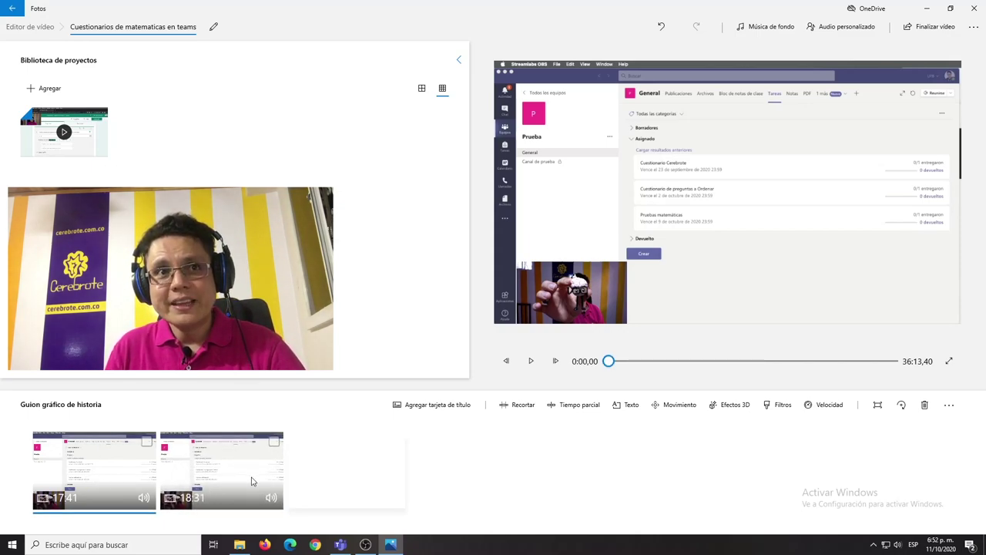
drag(257, 480, 78, 493)
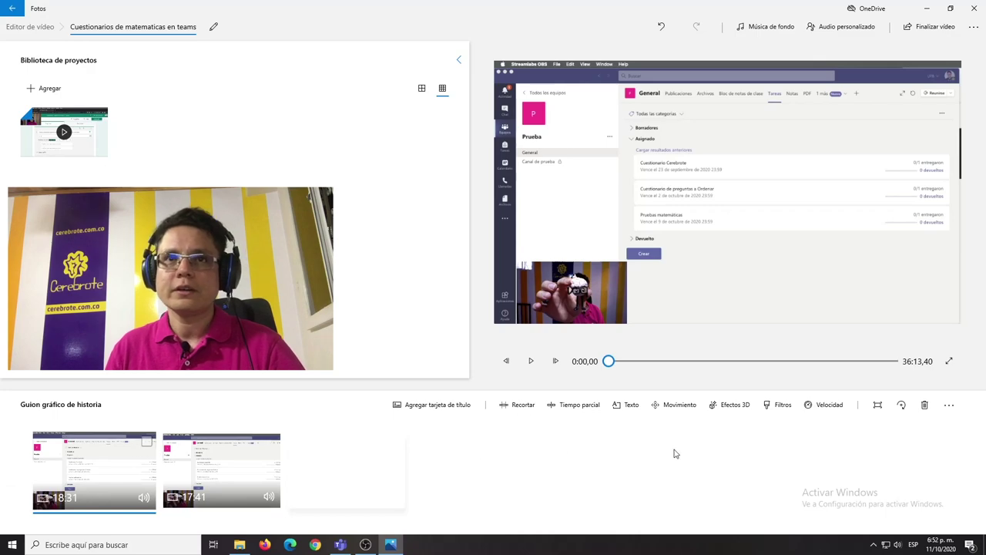
- Start trimming the full-length clip in the first slot and bring its start to 17:31,86
click(521, 405)
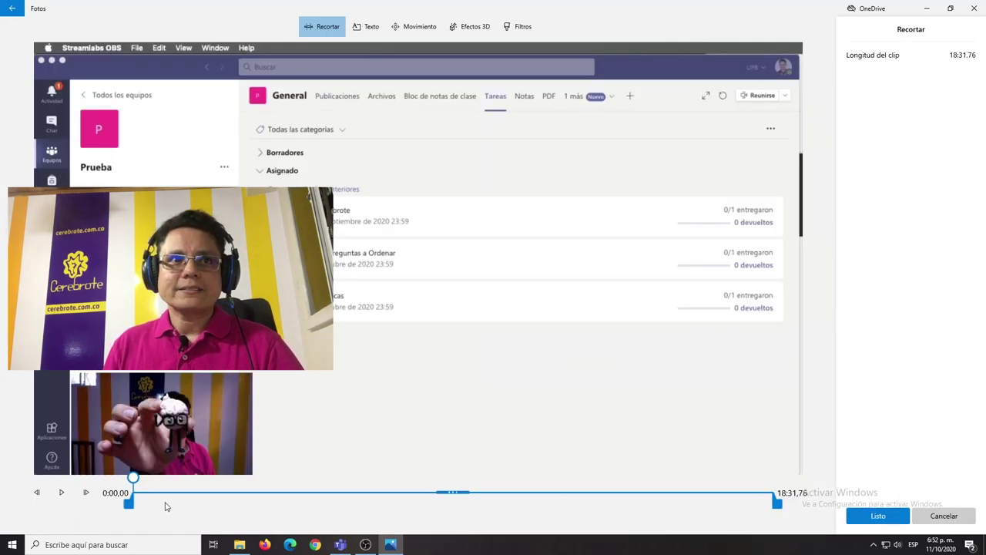
drag(128, 504, 753, 490)
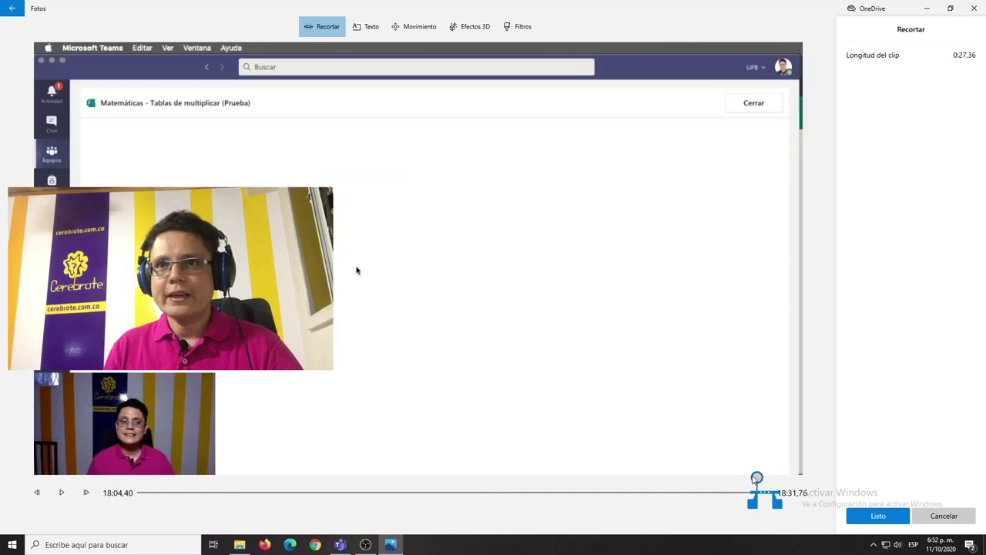
click(61, 492)
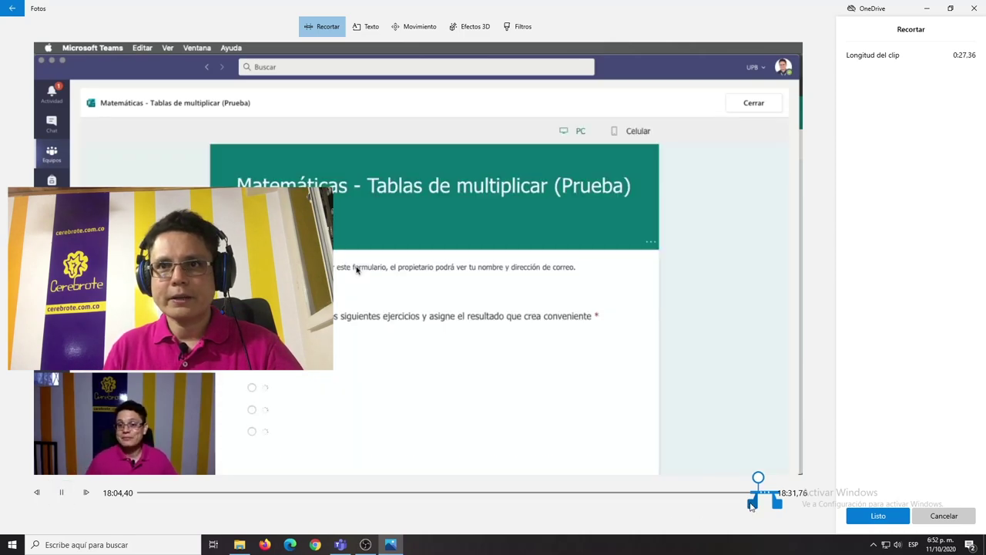
drag(753, 501, 737, 477)
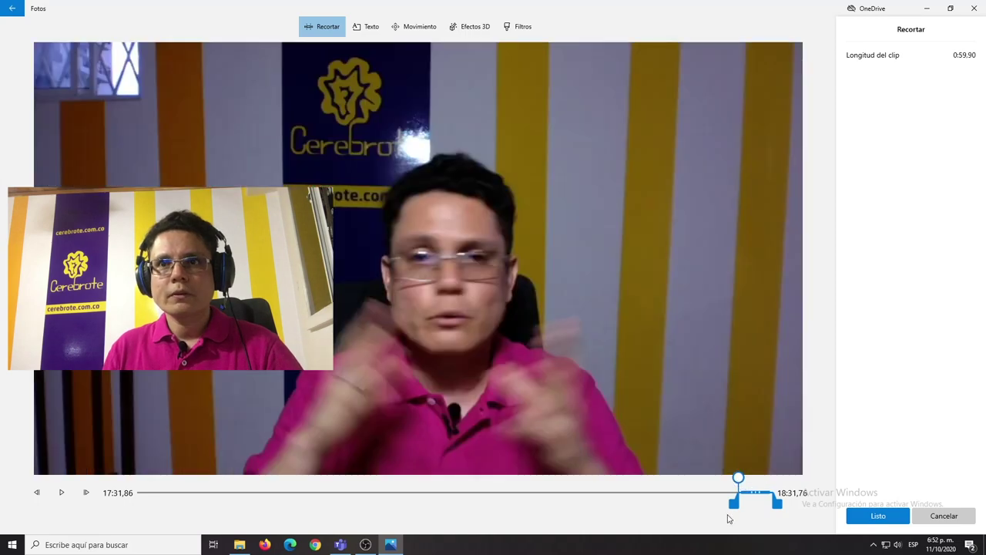
- Play the remaining section at several points to locate where the opening excerpt should begin
click(55, 501)
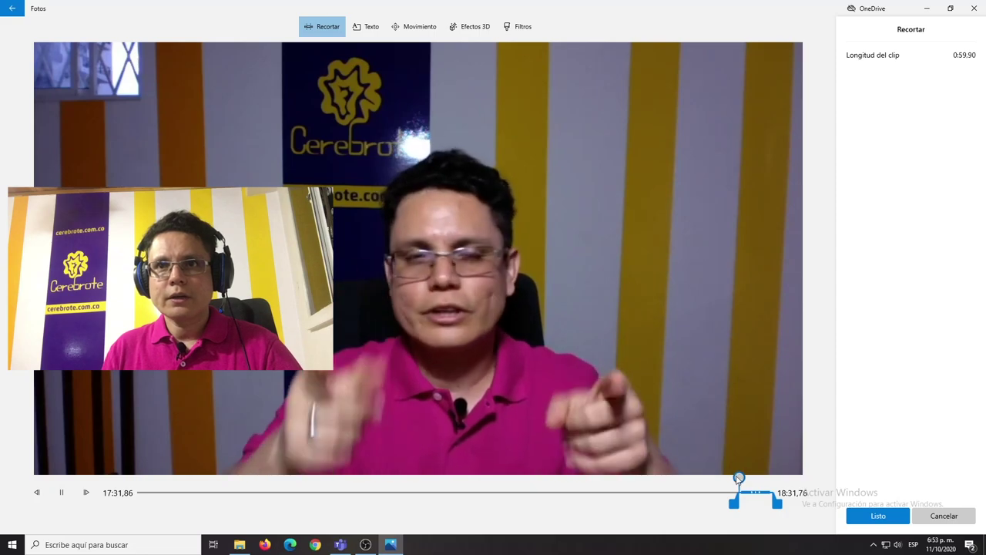
drag(738, 477, 743, 480)
key(space)
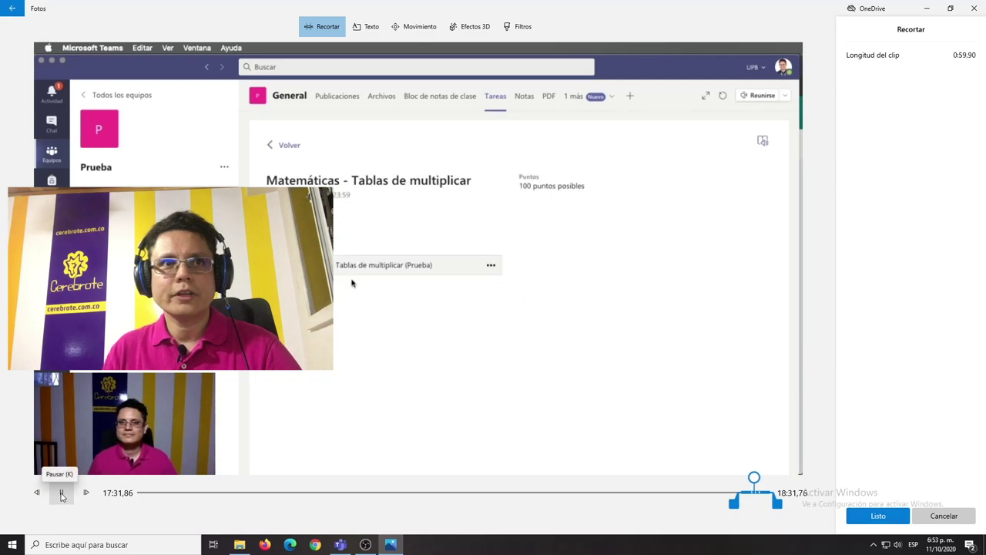
click(61, 493)
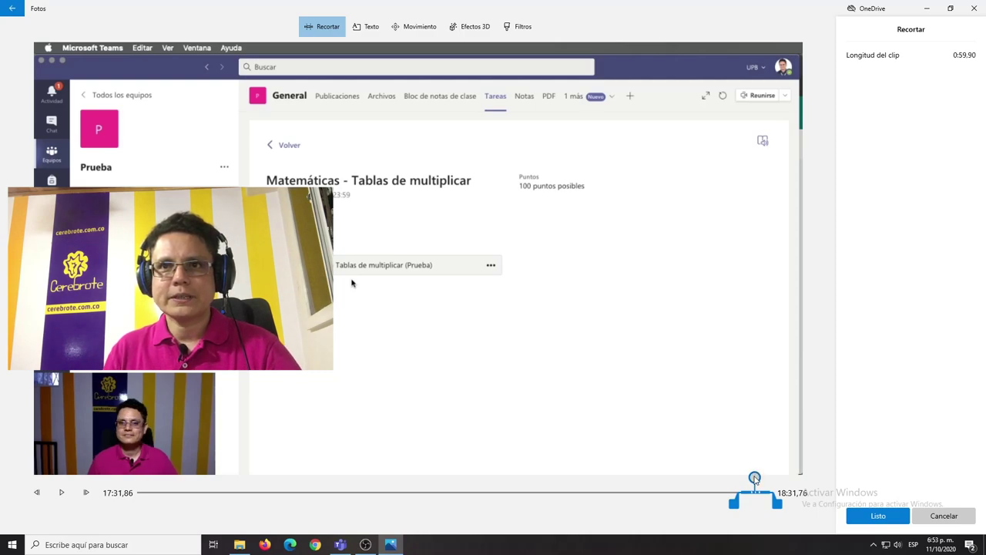
drag(755, 479, 753, 479)
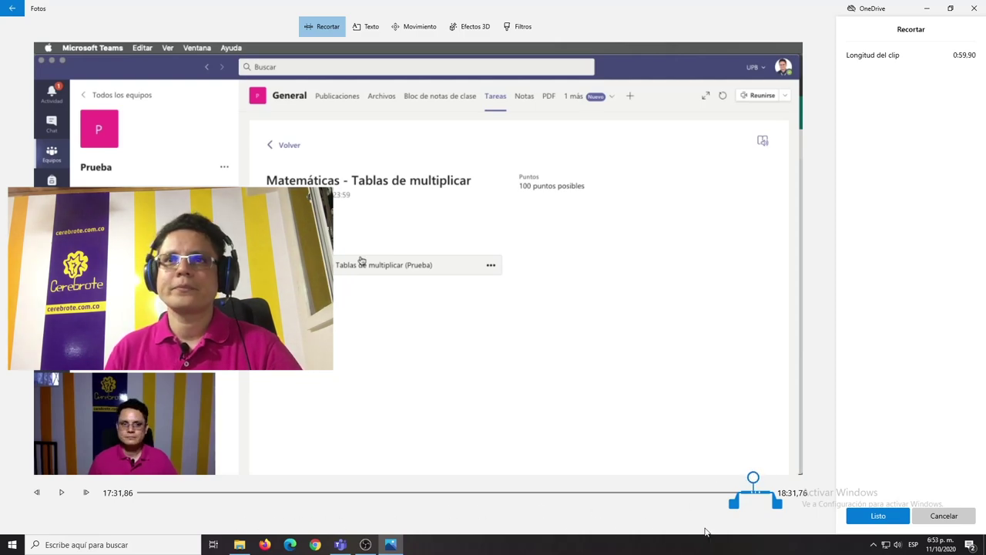
- Set the clip's trim range from 17:57,90 to 18:29,43, checking playback, and apply the trim
drag(732, 501, 764, 482)
click(62, 493)
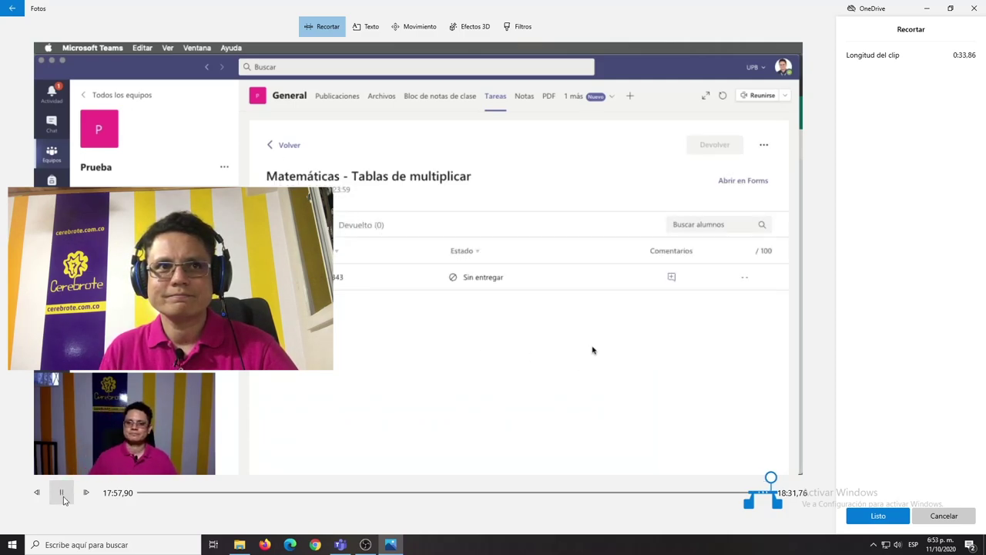
click(62, 493)
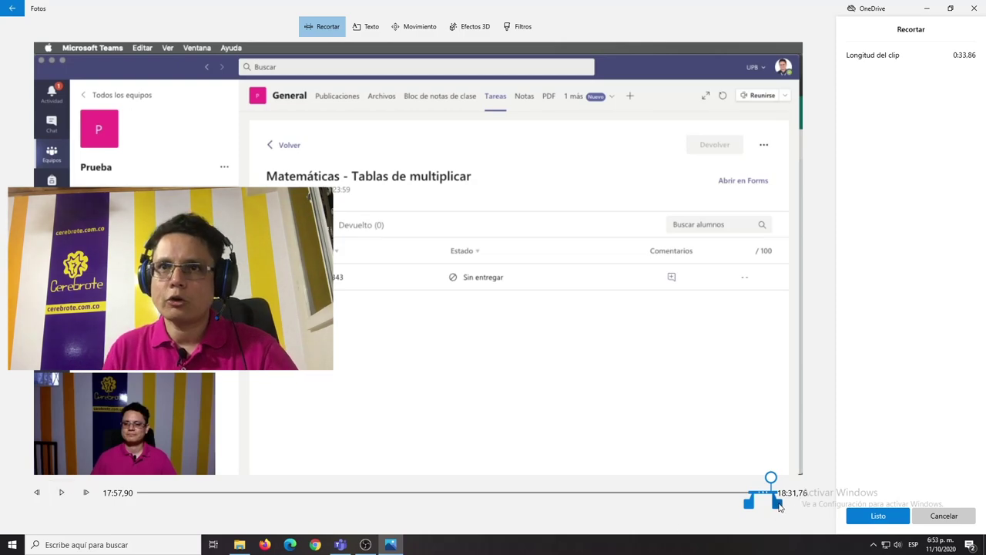
drag(778, 505, 776, 506)
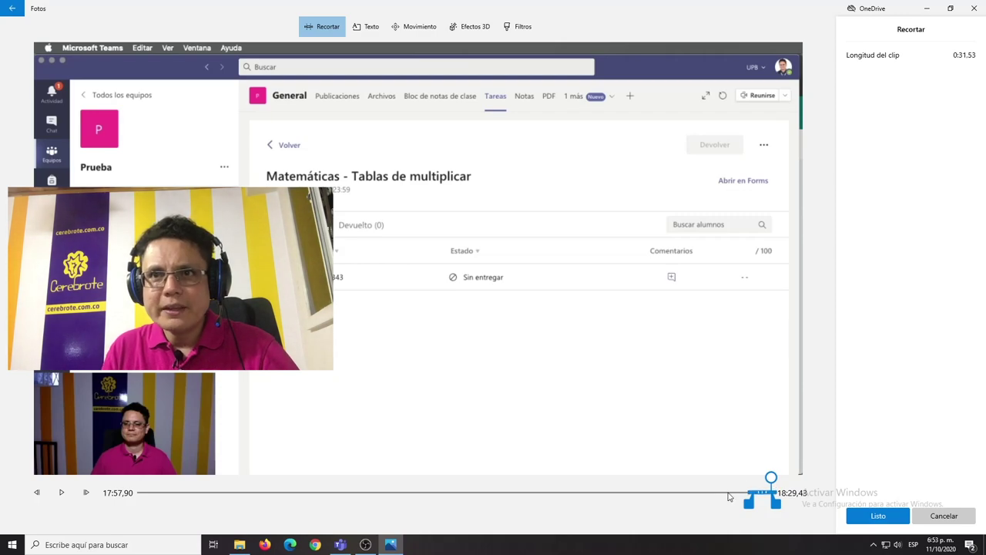
mouse_move(759, 493)
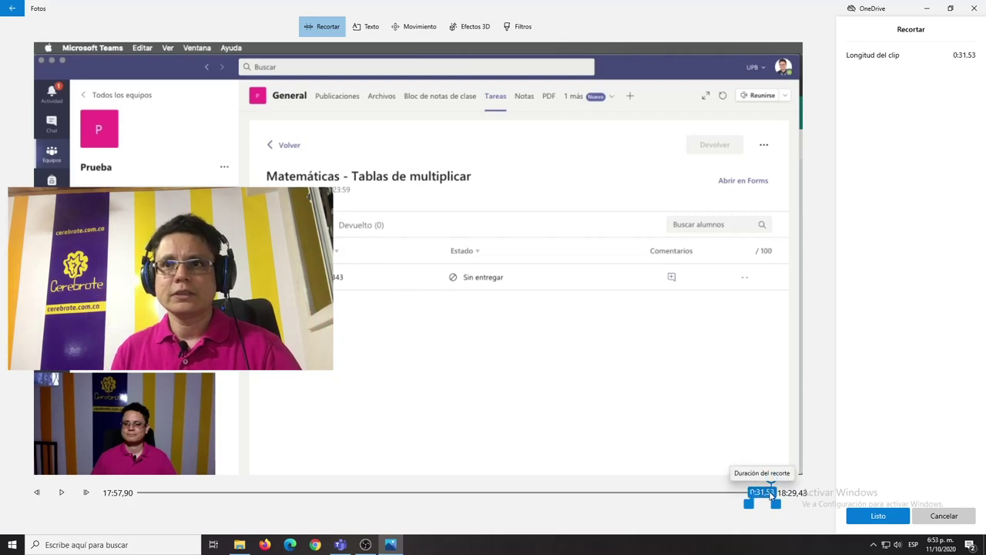
click(875, 516)
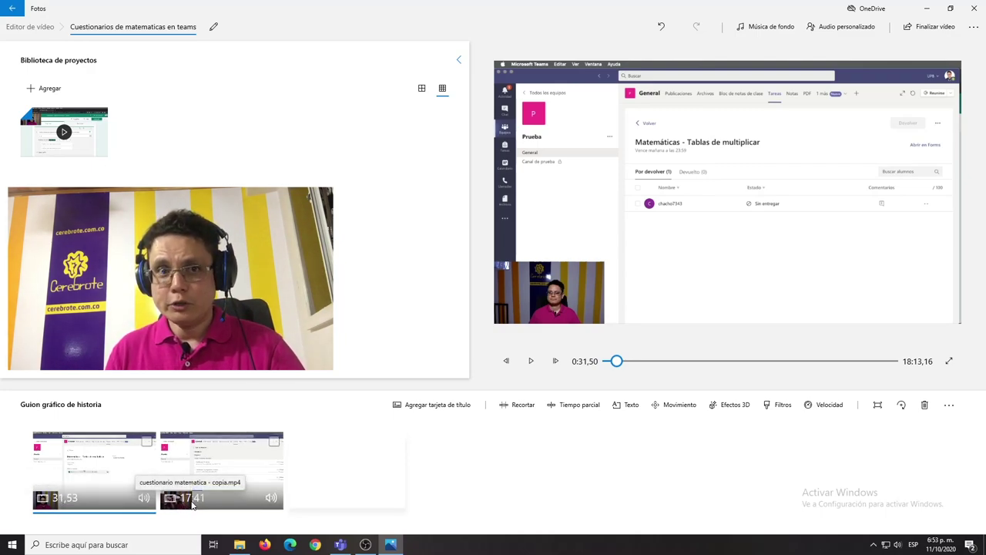
- Preview the storyboard across the join between the two clips and look at the split view for the second clip
drag(617, 361, 545, 373)
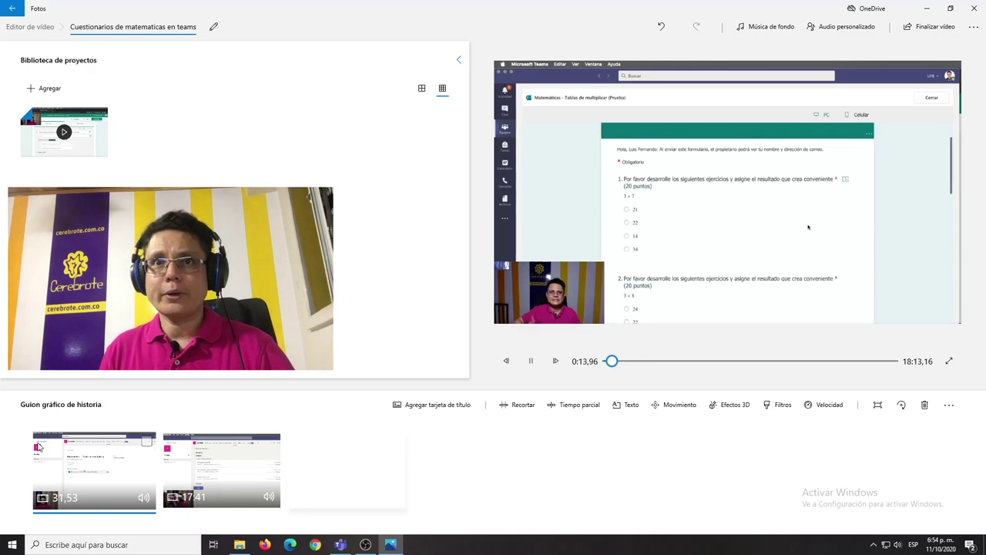
drag(614, 363, 615, 367)
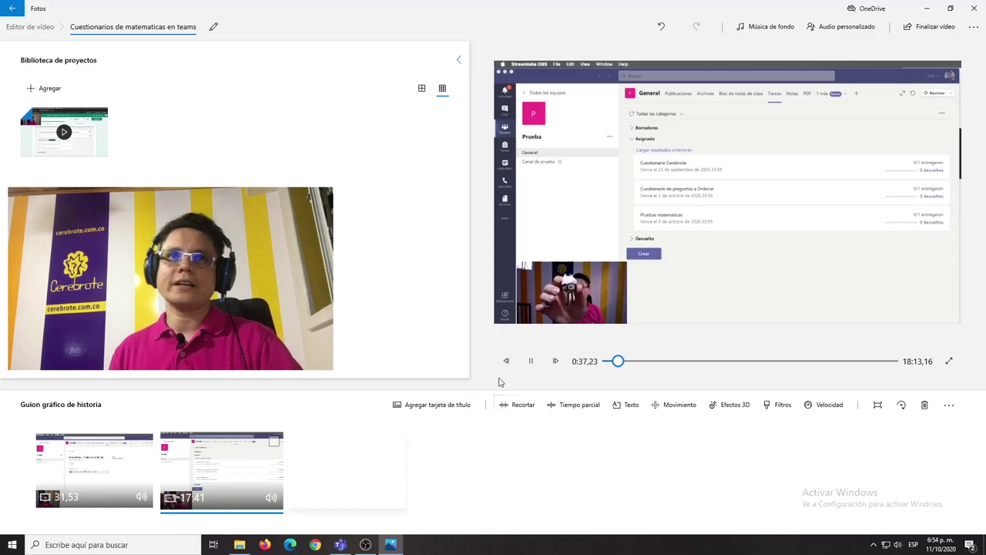
click(530, 360)
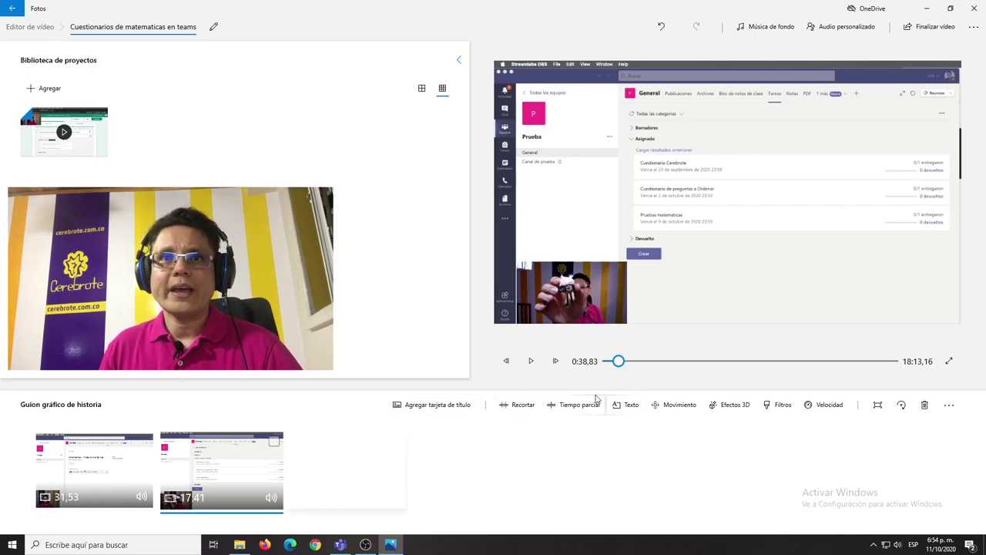
click(572, 404)
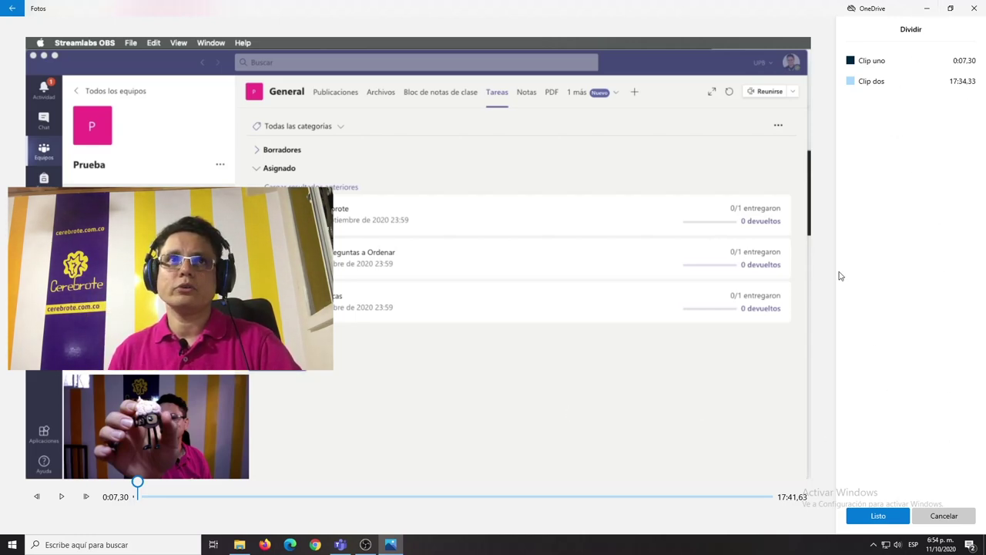
click(943, 512)
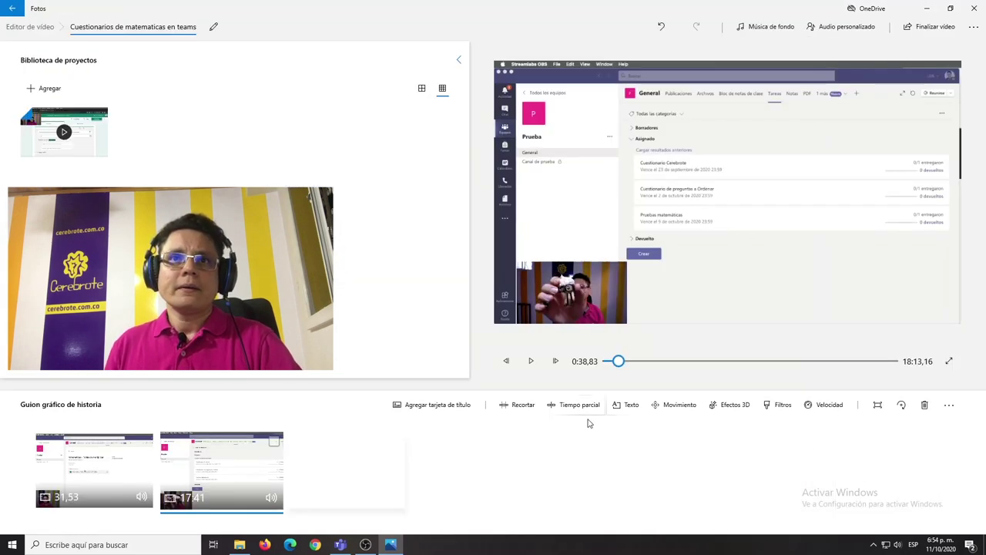
- Add a title card between the two clips and set its text to the Discreto animated style
click(430, 406)
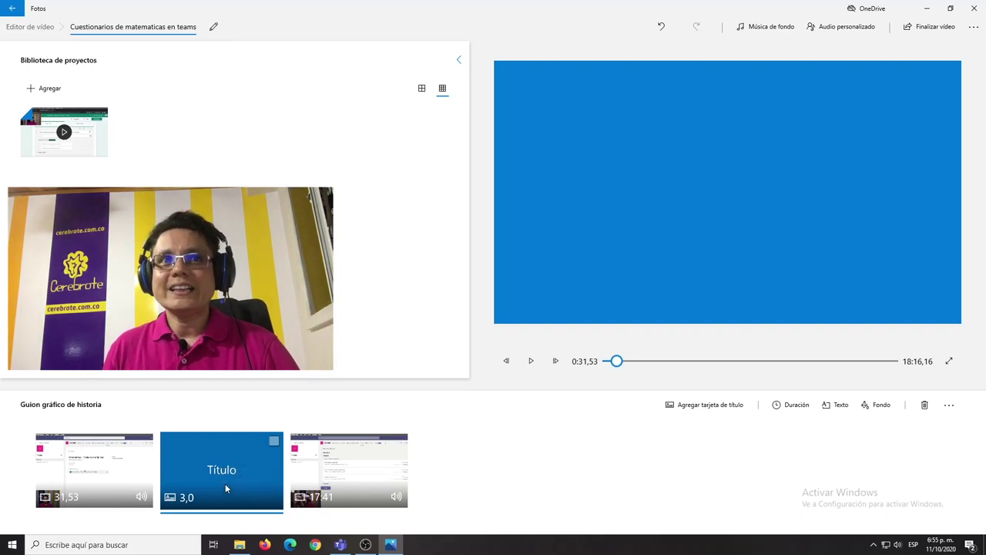
right_click(225, 483)
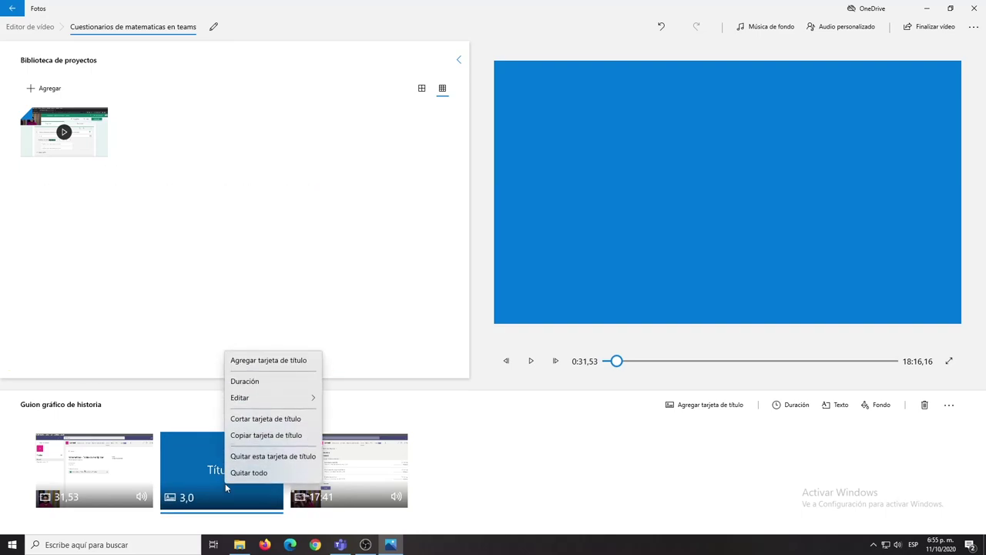
mouse_move(237, 404)
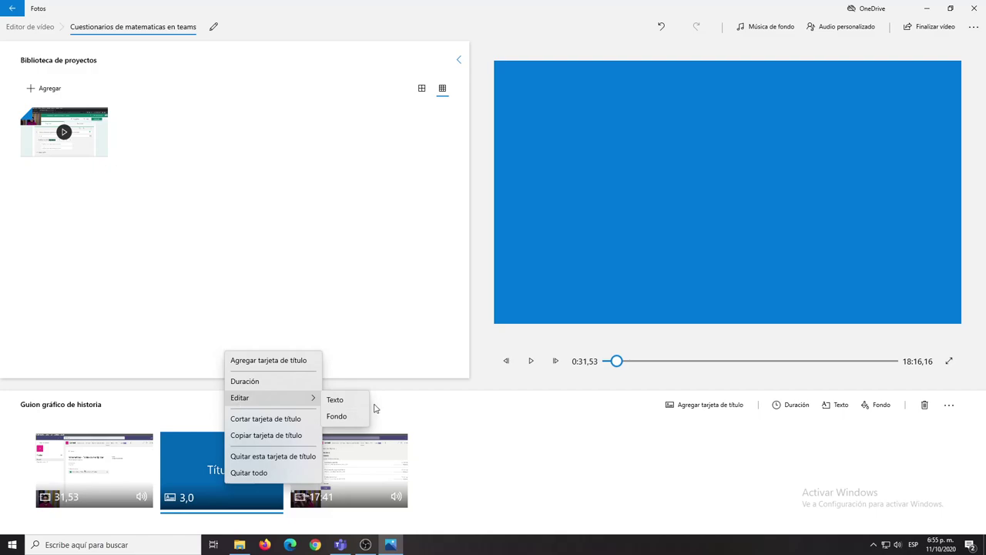
click(356, 399)
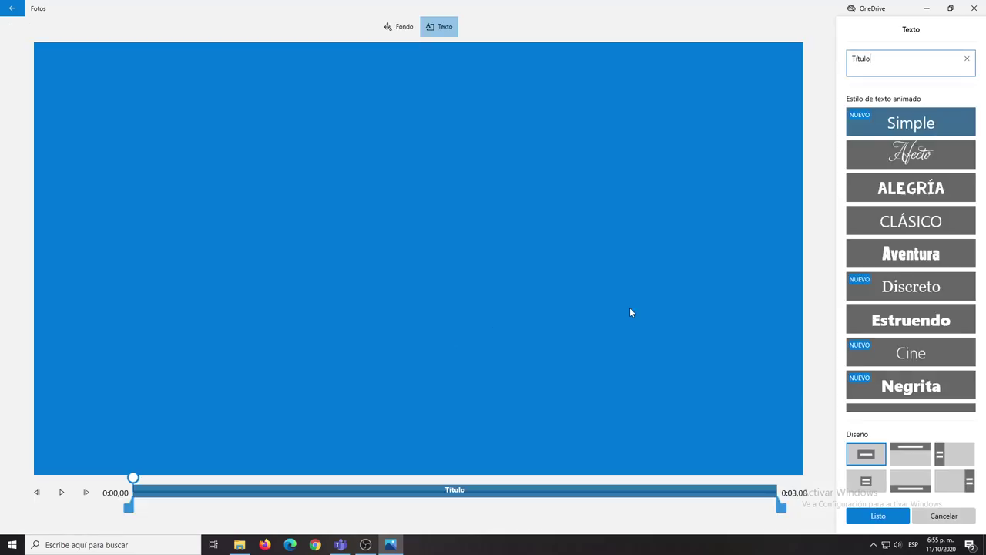
scroll(913, 381, down, 2)
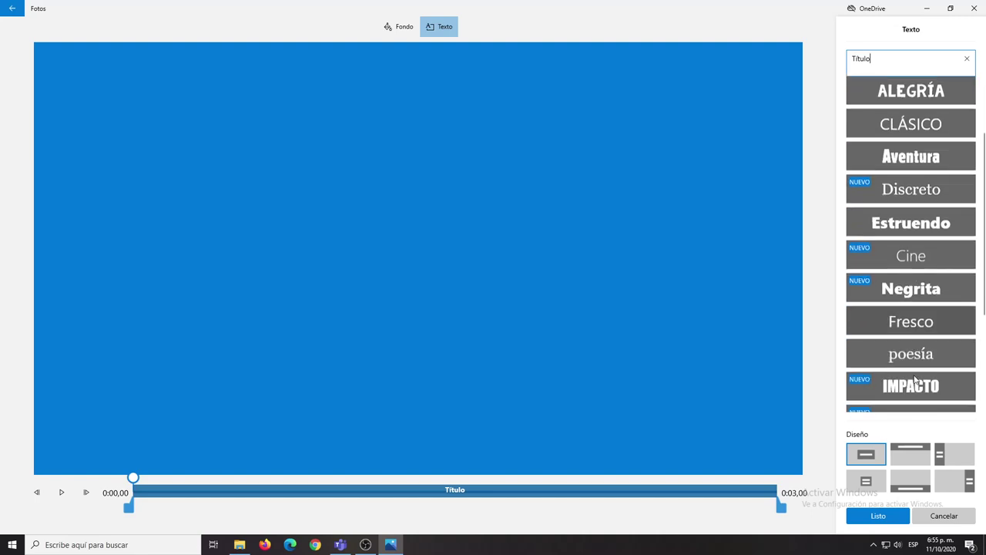
scroll(914, 381, down, 3)
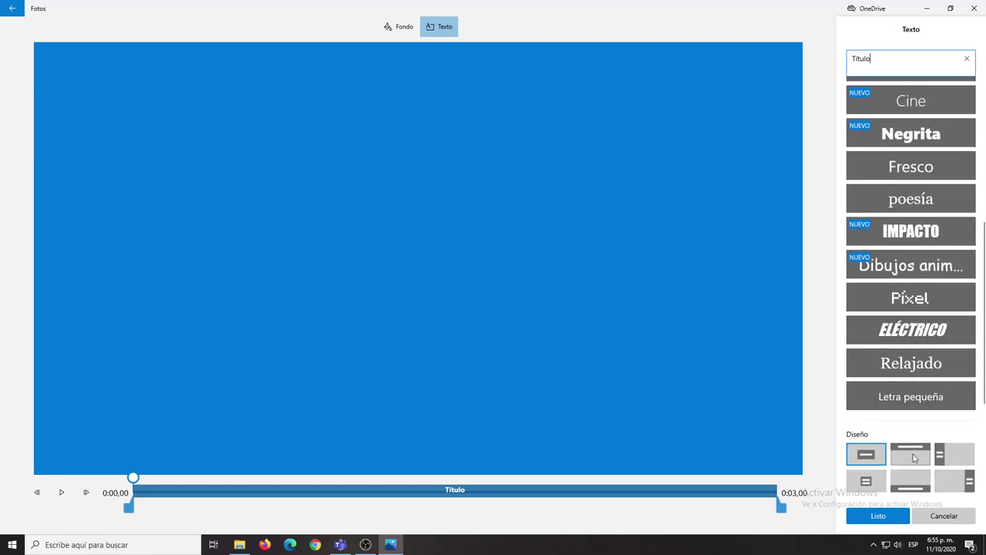
scroll(896, 407, up, 5)
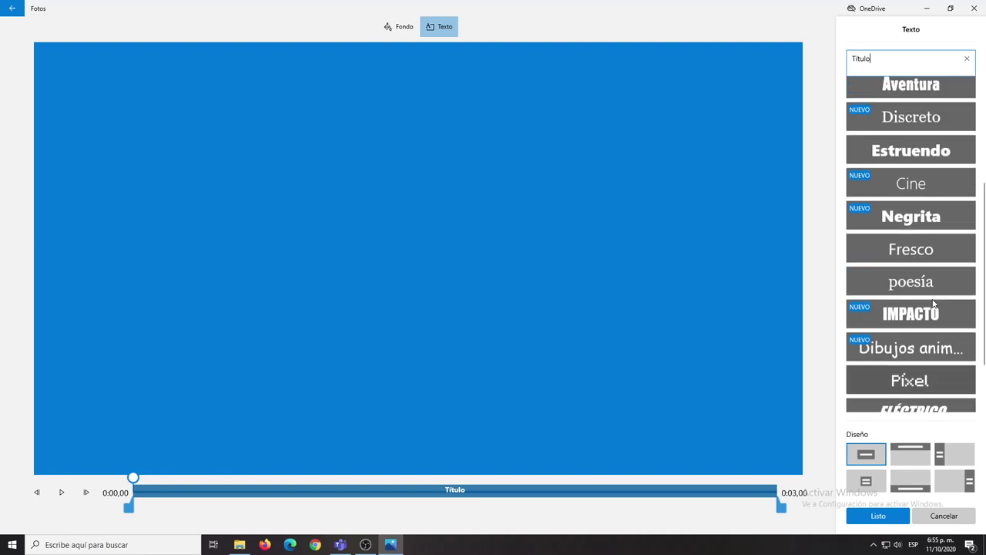
scroll(933, 303, down, 1)
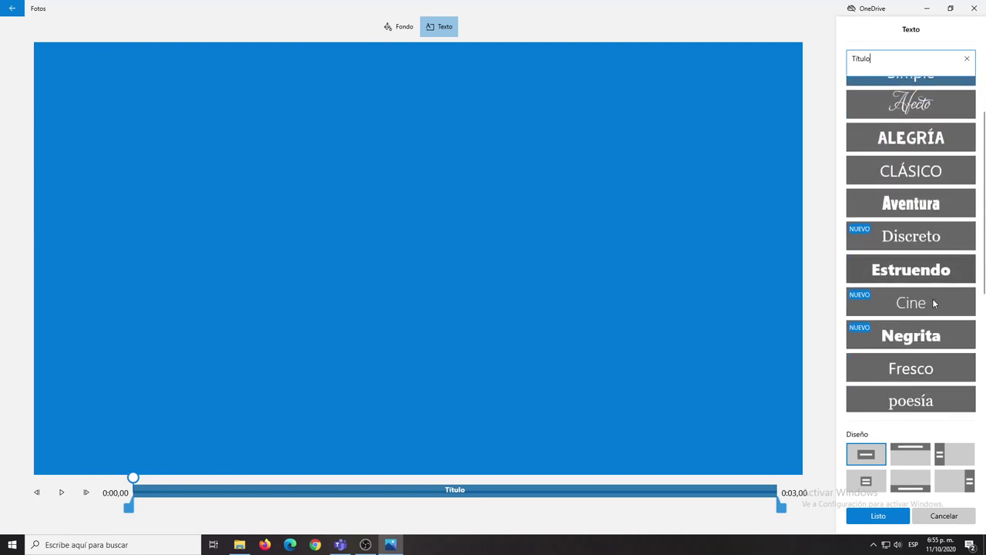
click(886, 244)
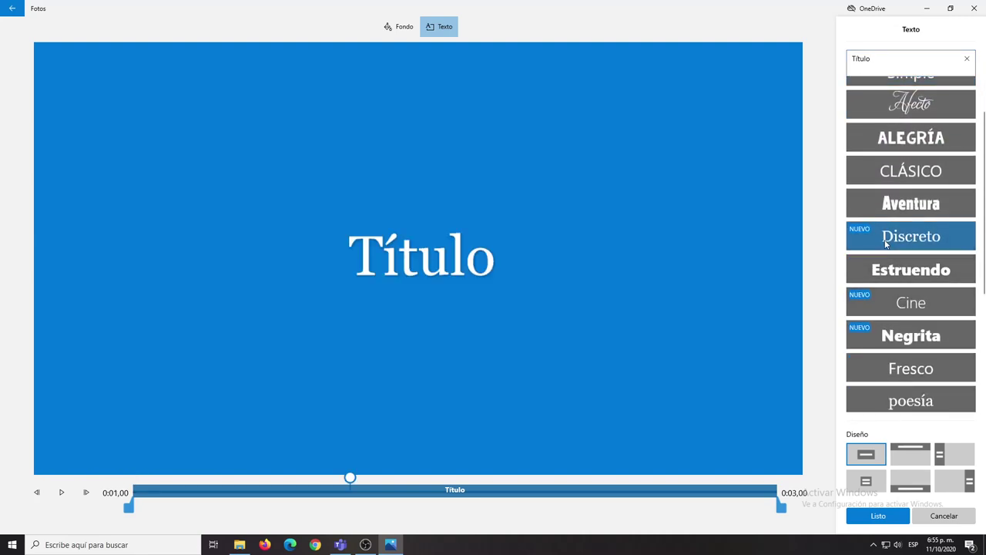
- Replace the title card's placeholder text with "Cómo hacer exámenes de matemáticas en Teams"
click(858, 59)
text(Cómo hacer )
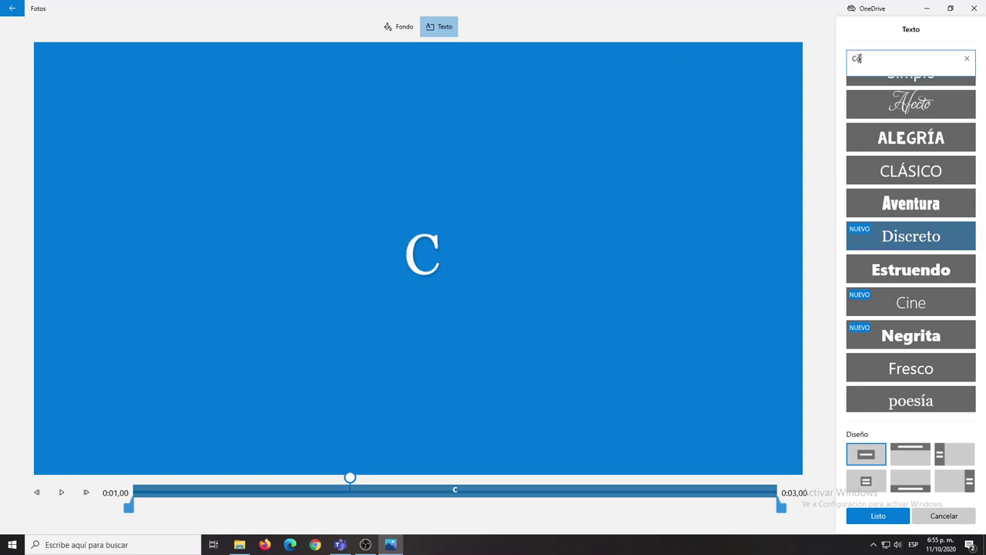
text(e)
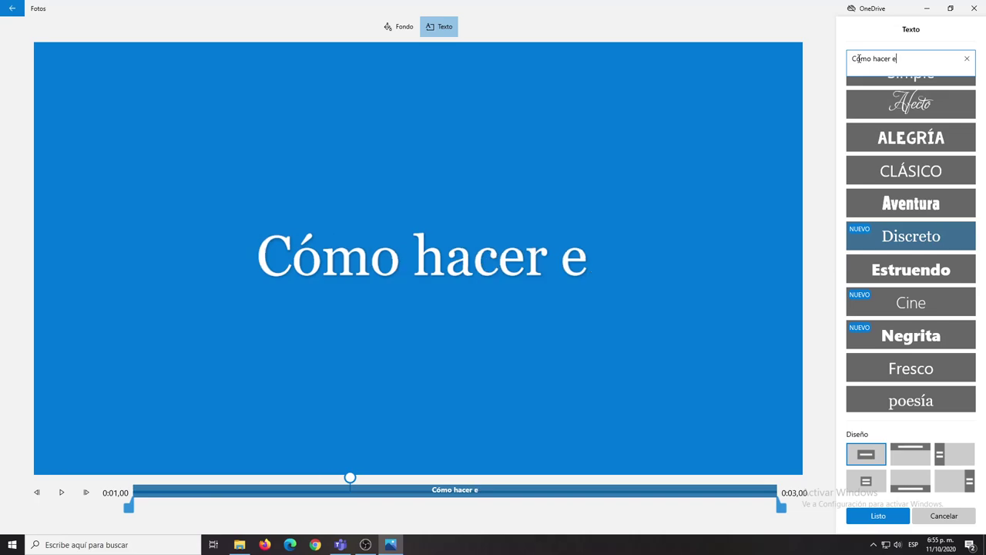
text(xámenes de )
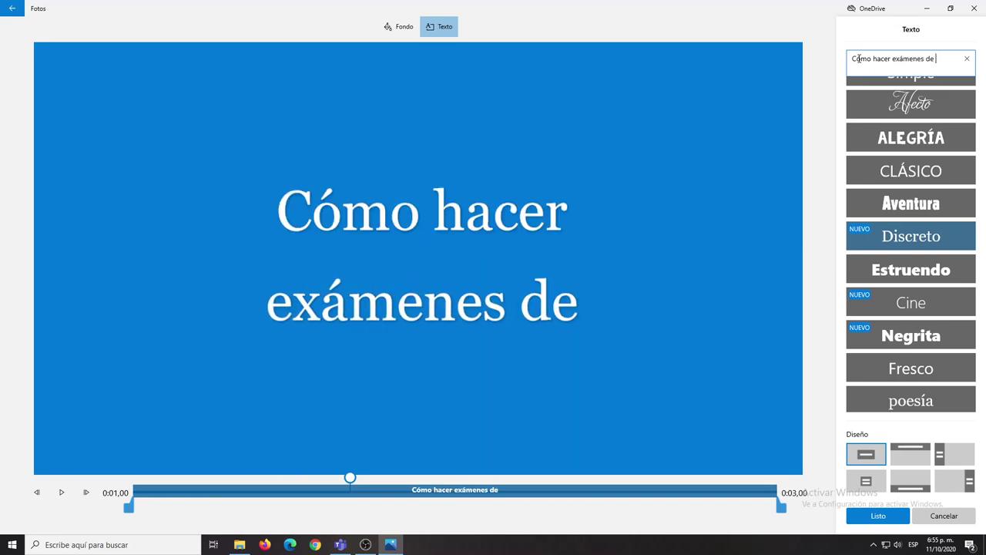
text(matemáticas)
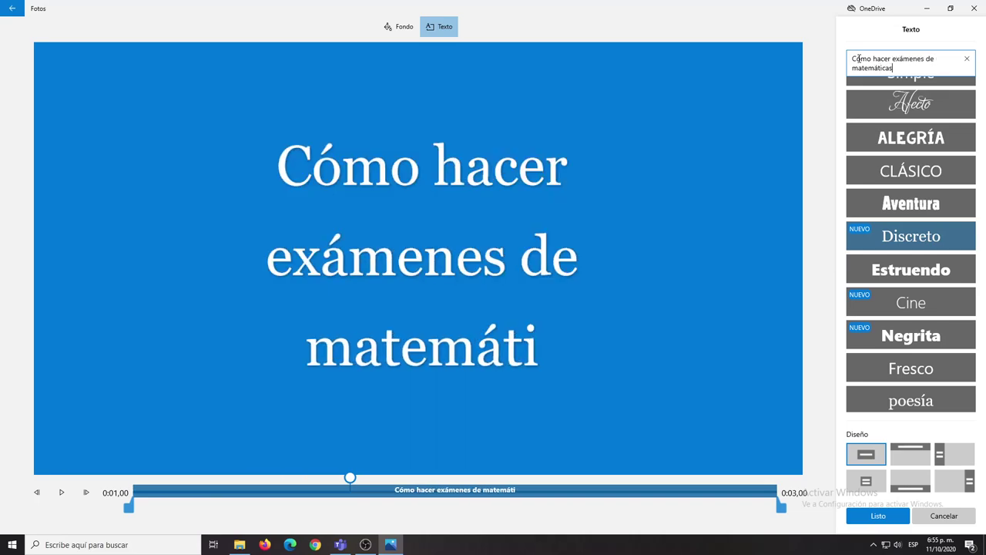
text( en Teams)
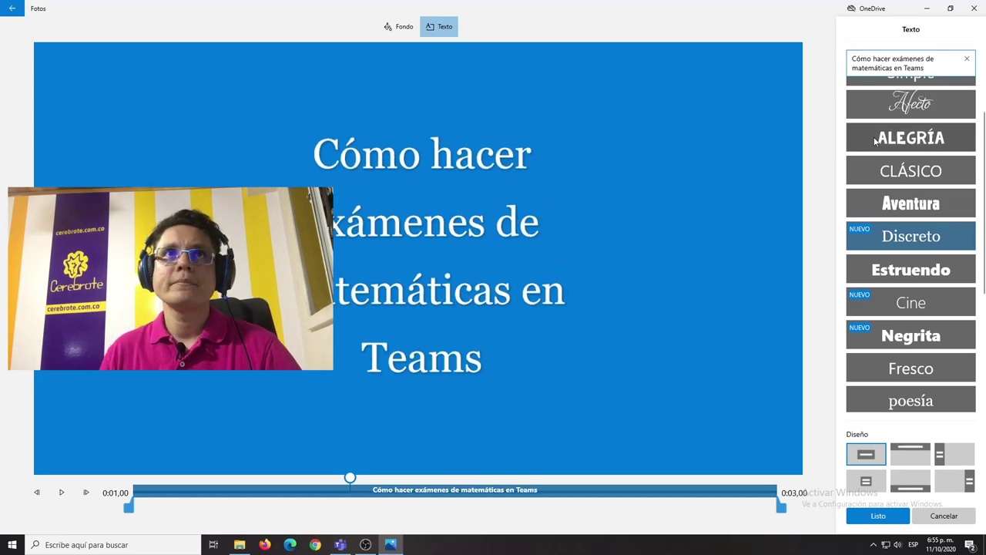
- Try several background colours for the title card and settle on Naranja intenso
click(403, 27)
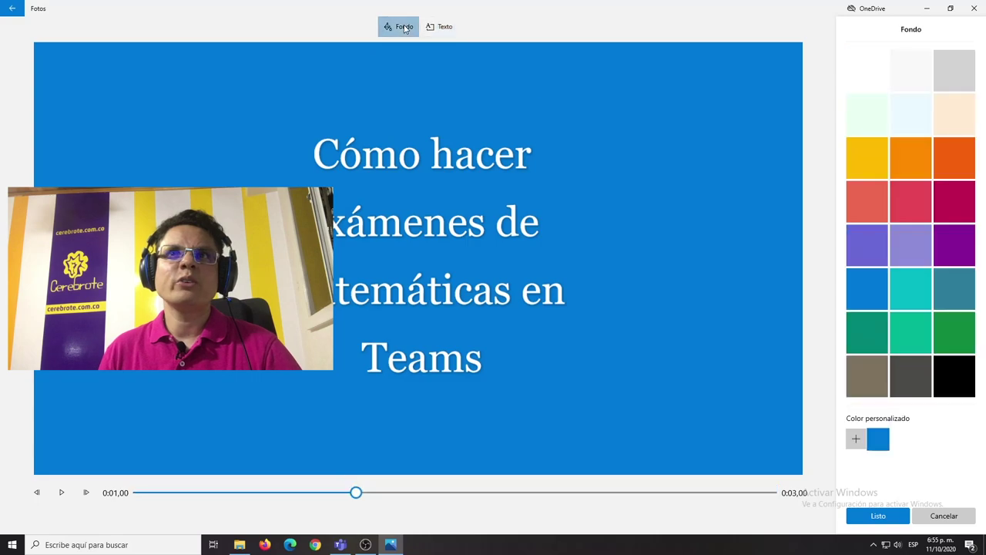
click(867, 159)
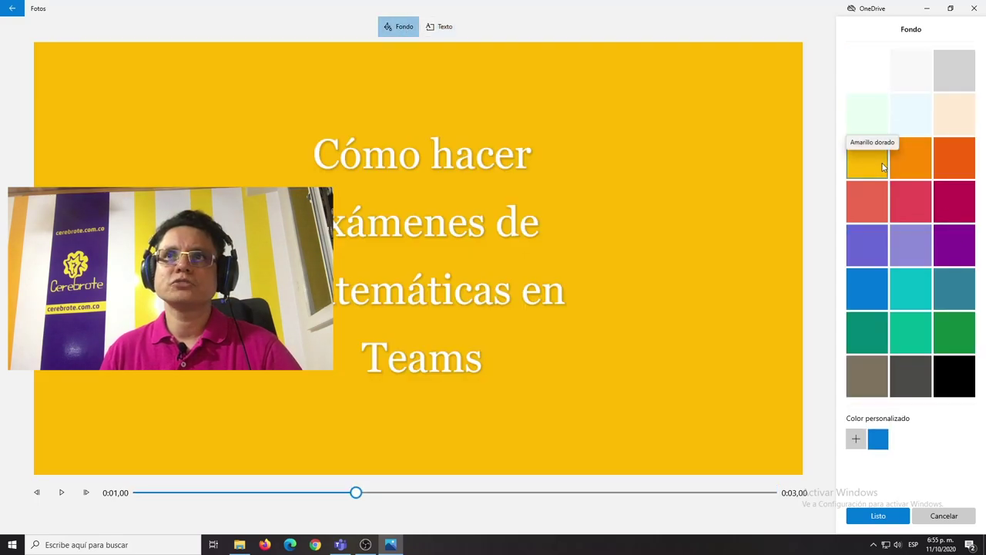
click(895, 152)
click(895, 206)
click(872, 205)
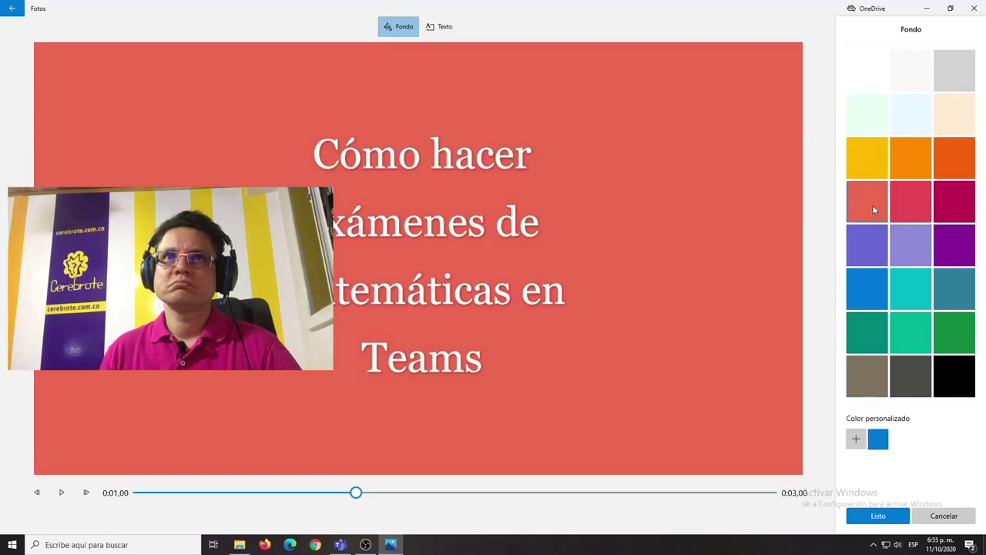
click(945, 177)
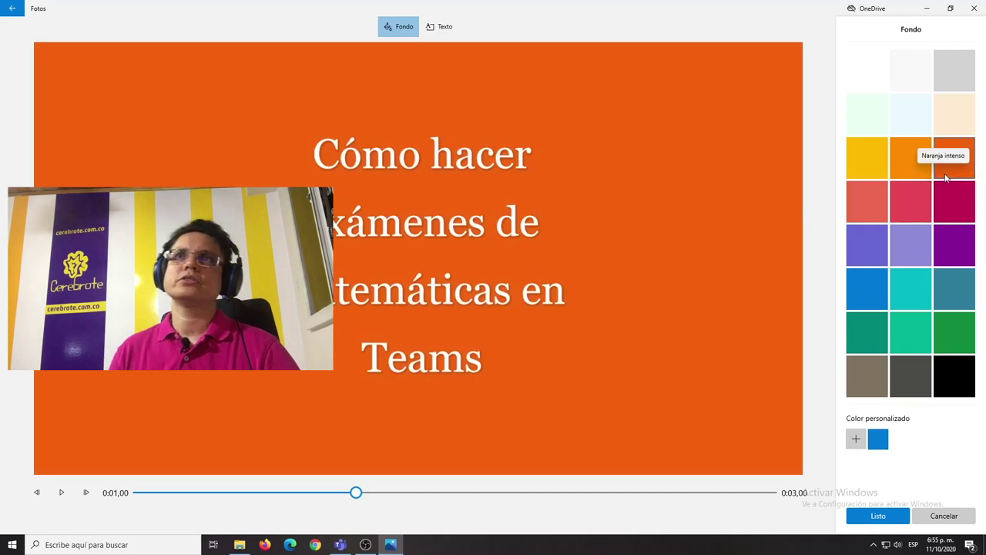
- Try the different text layouts on the title card, return to Título 1 and apply the card's changes
click(454, 32)
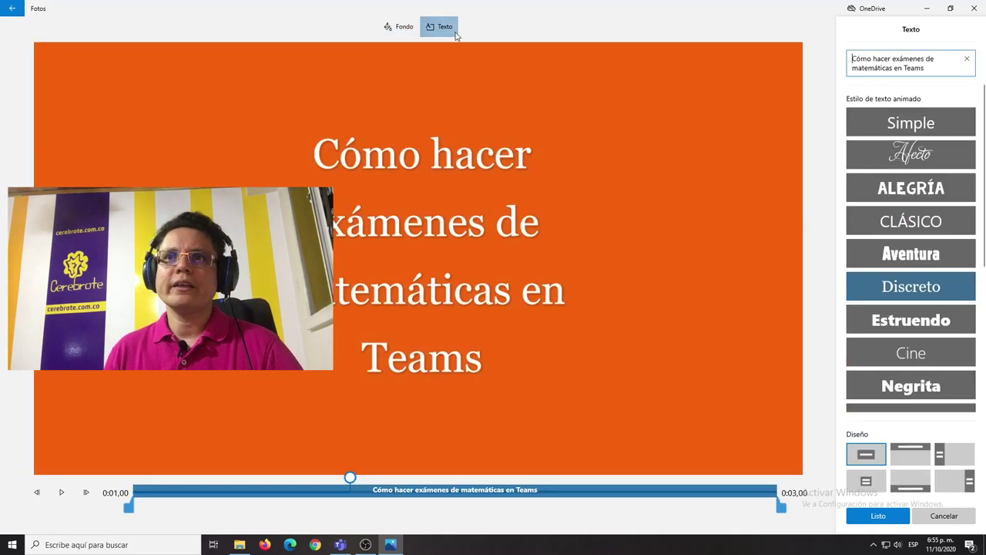
click(899, 455)
click(954, 454)
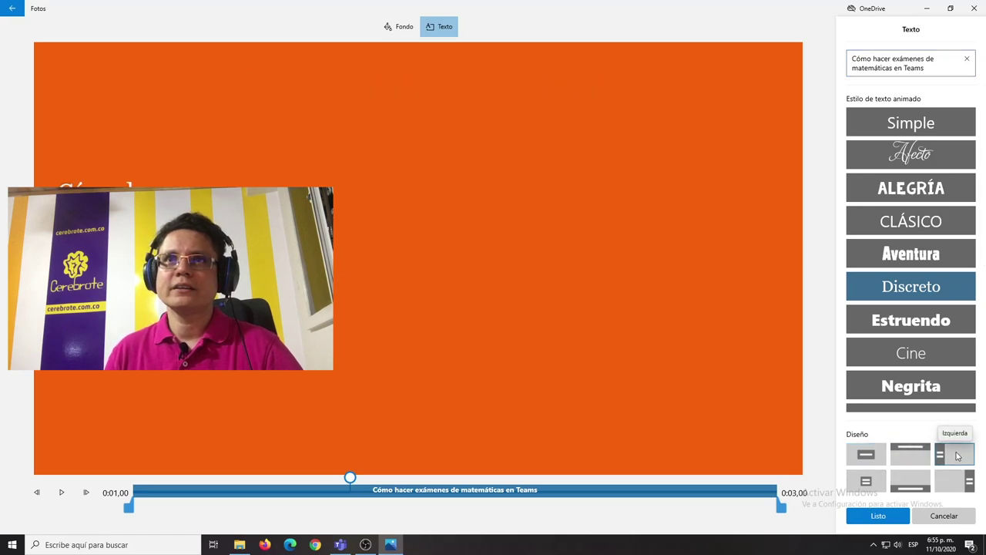
click(866, 480)
click(906, 482)
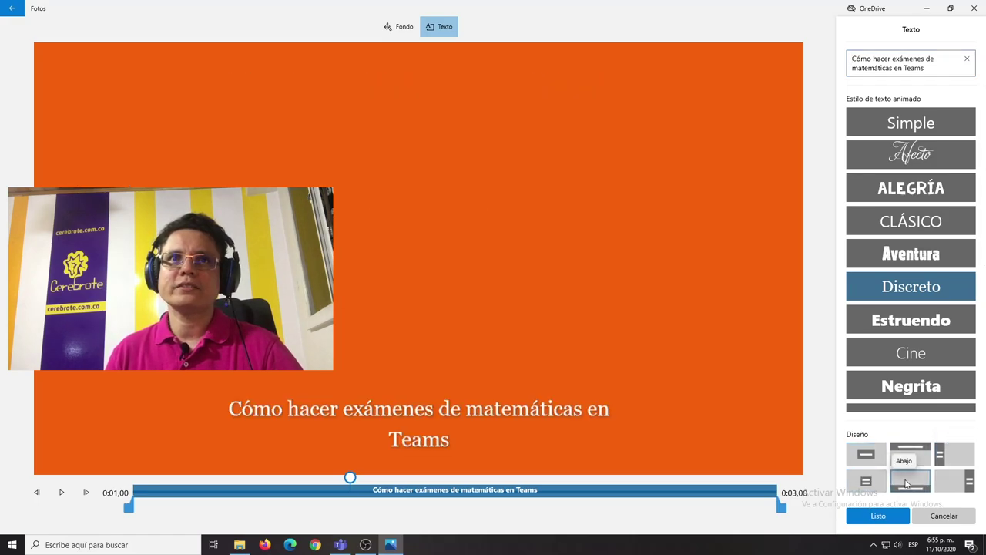
click(941, 479)
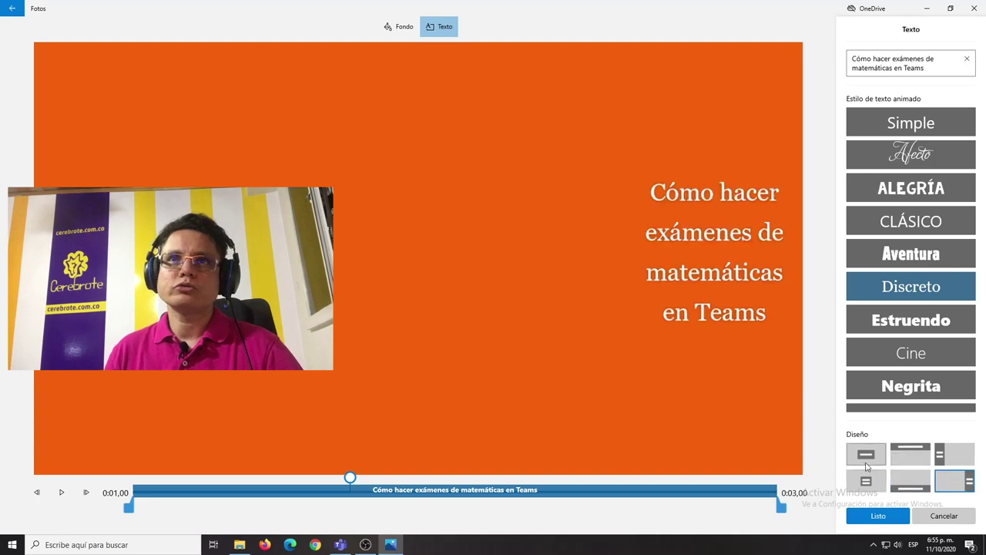
click(867, 465)
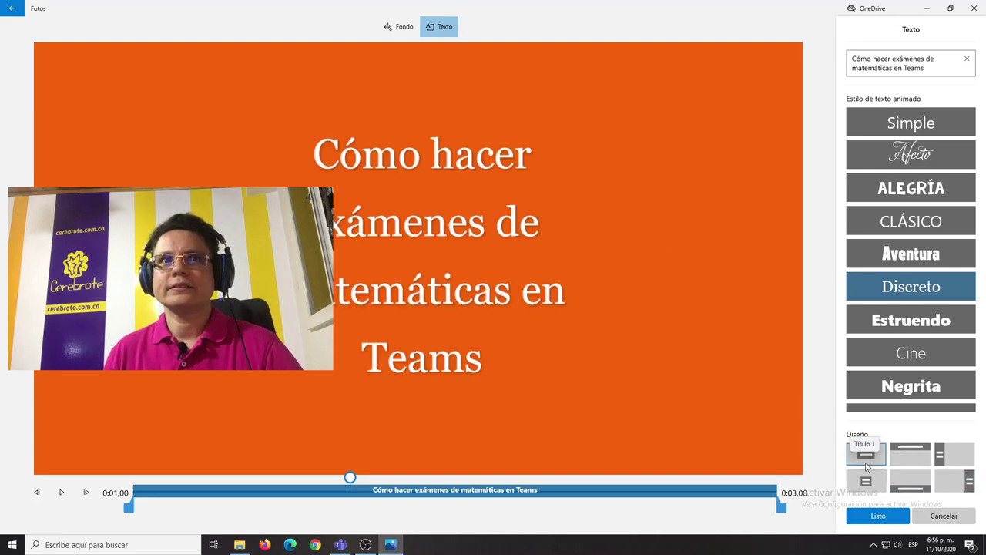
click(878, 515)
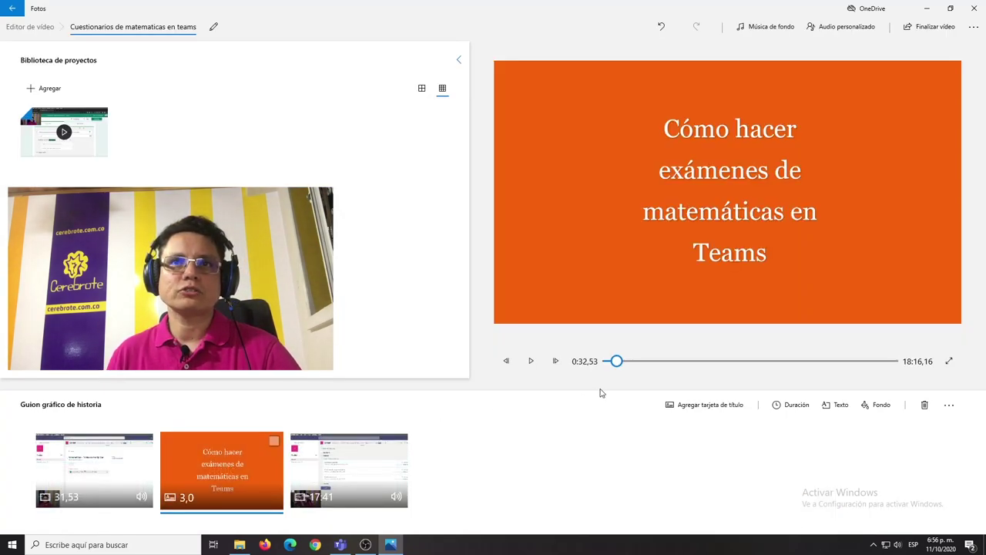
- Play the storyboard from the opening excerpt across the title card into the 17:41 clip
click(100, 477)
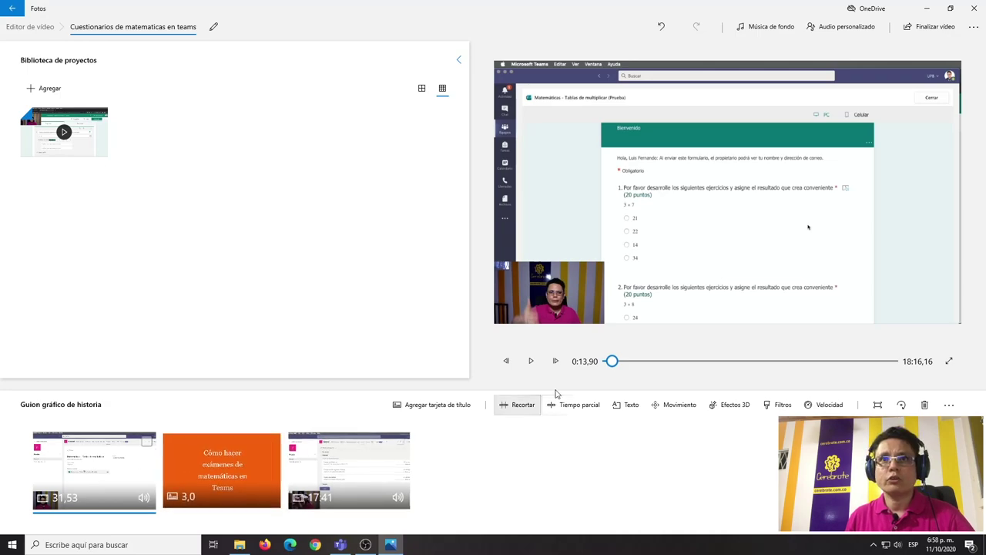
click(530, 361)
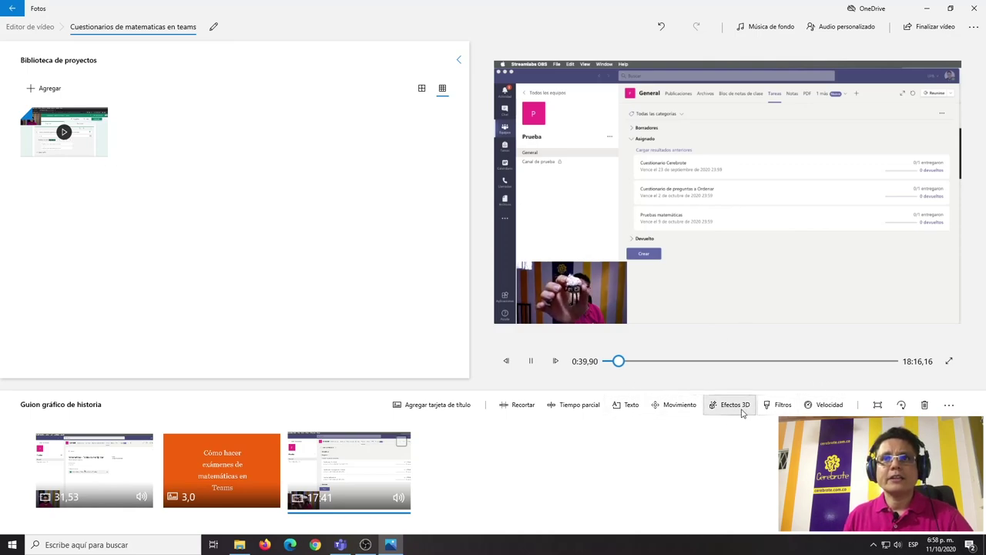
click(530, 360)
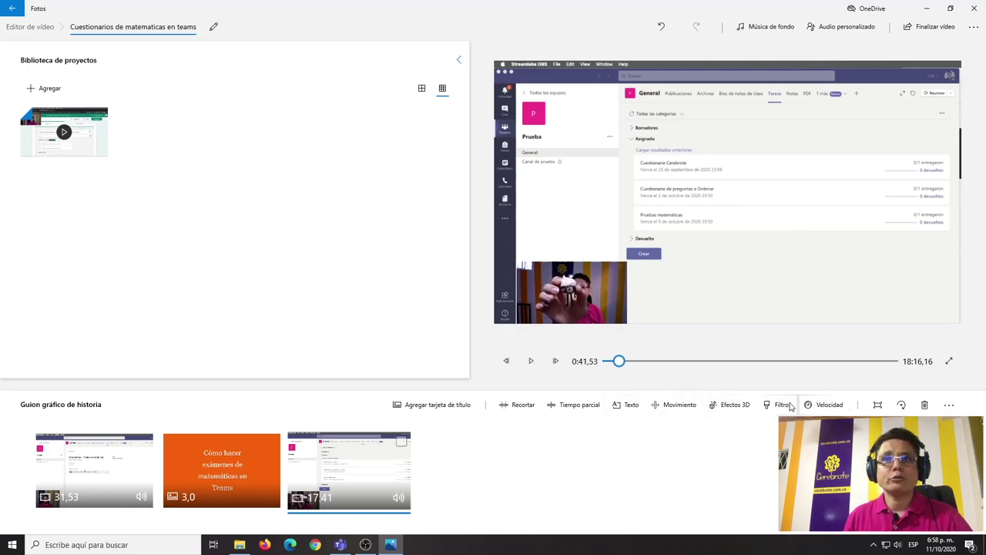
click(876, 408)
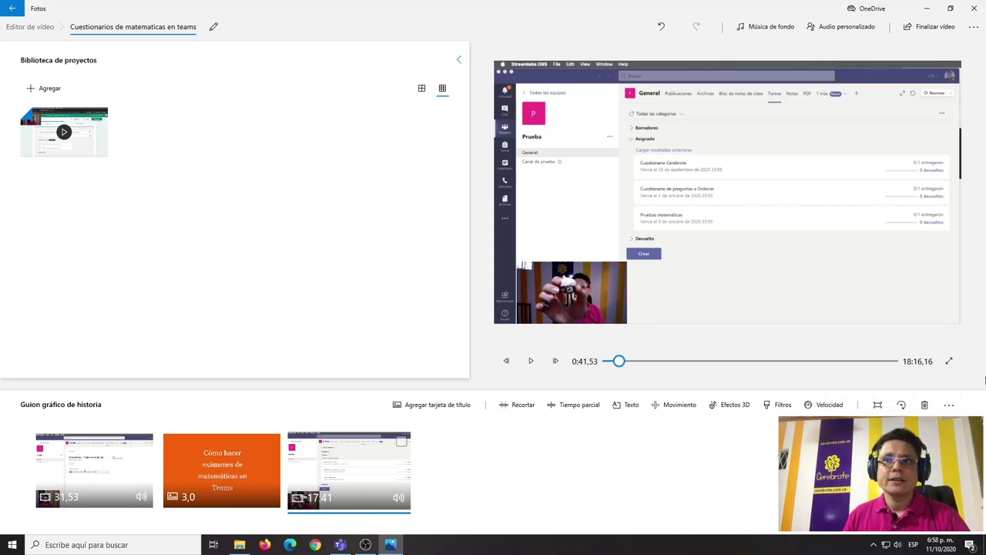
click(948, 407)
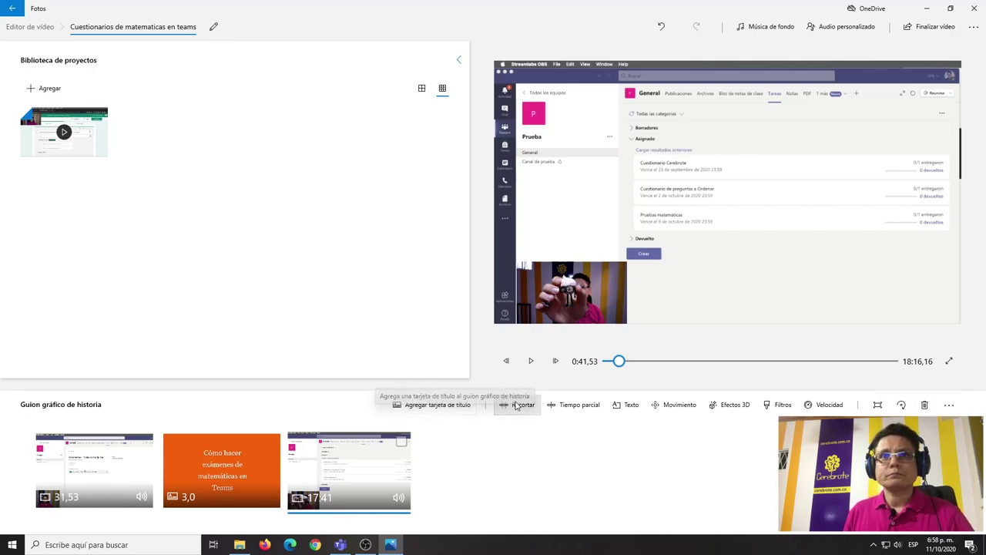
- Overlay the text "Hola" in the Aventura animated style on the 17:41 clip and apply it
click(625, 405)
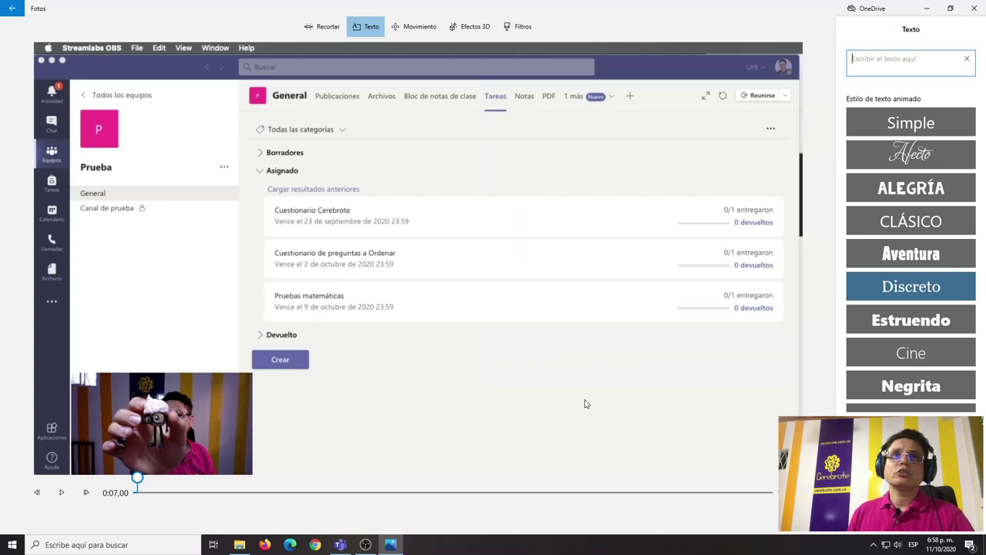
click(867, 251)
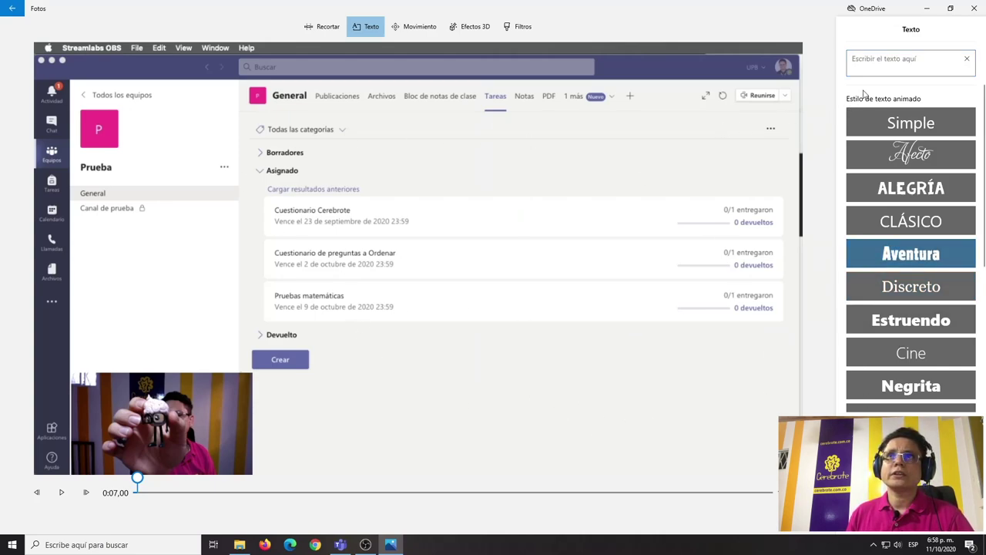
click(865, 57)
text(Hola)
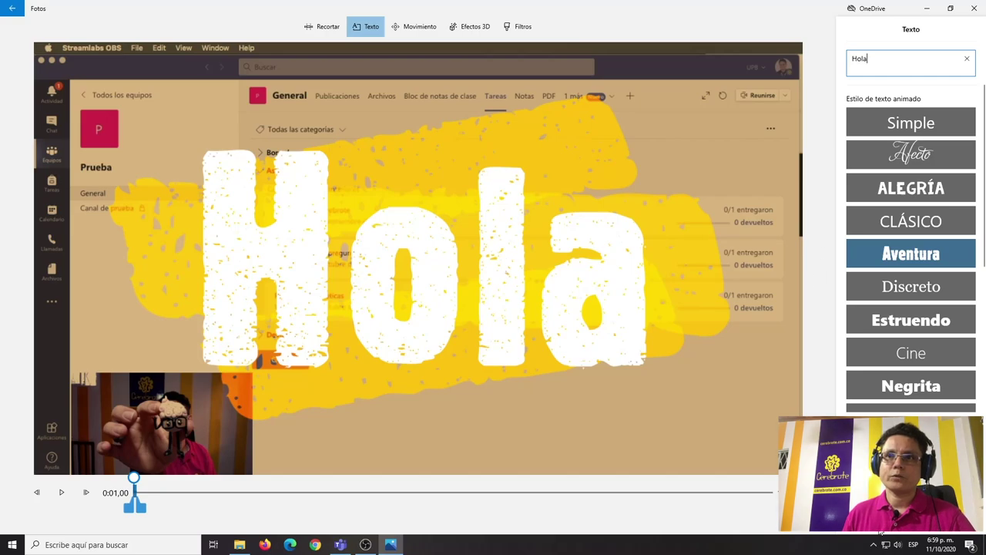
key(Return)
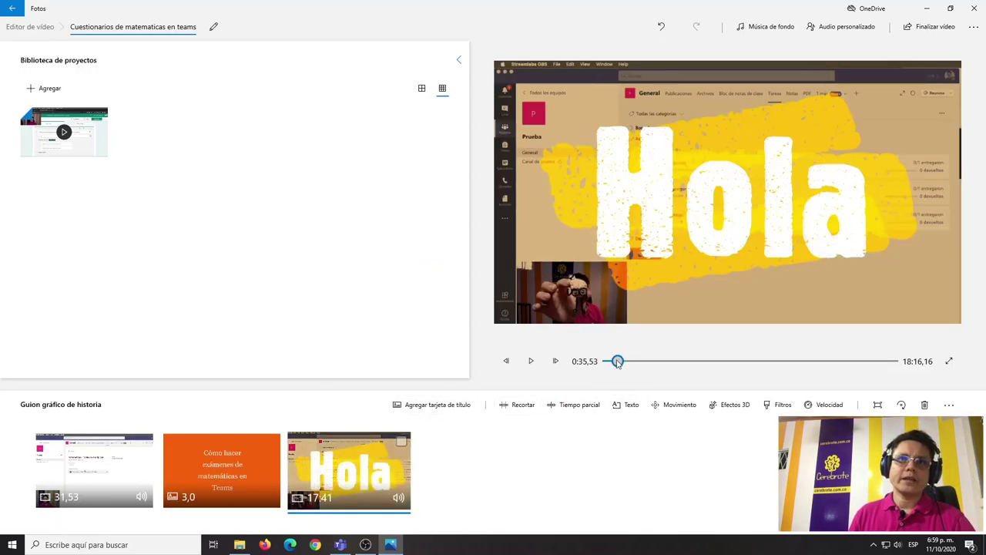
- Play back the transition from the title card into the last clip to check its text overlay
drag(617, 362, 614, 361)
click(531, 361)
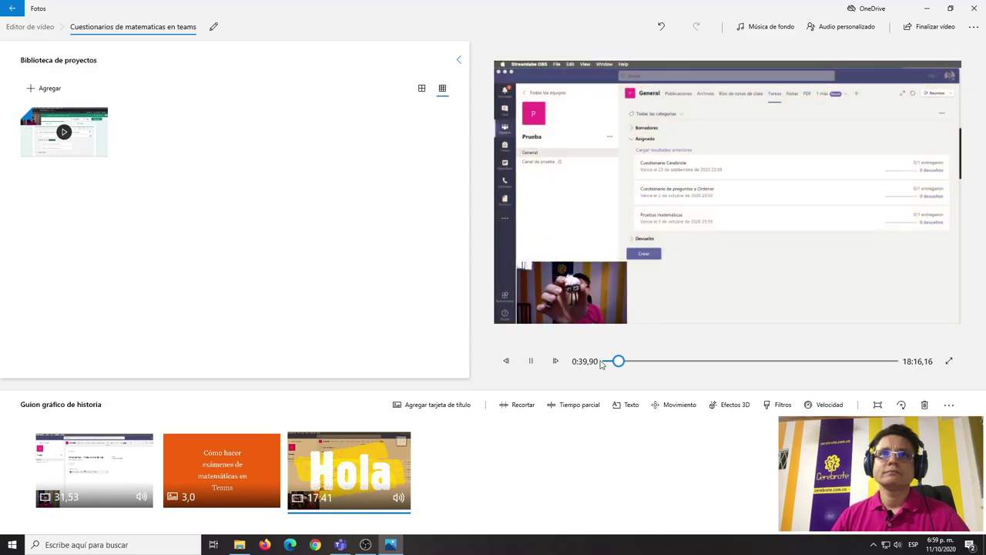
click(531, 362)
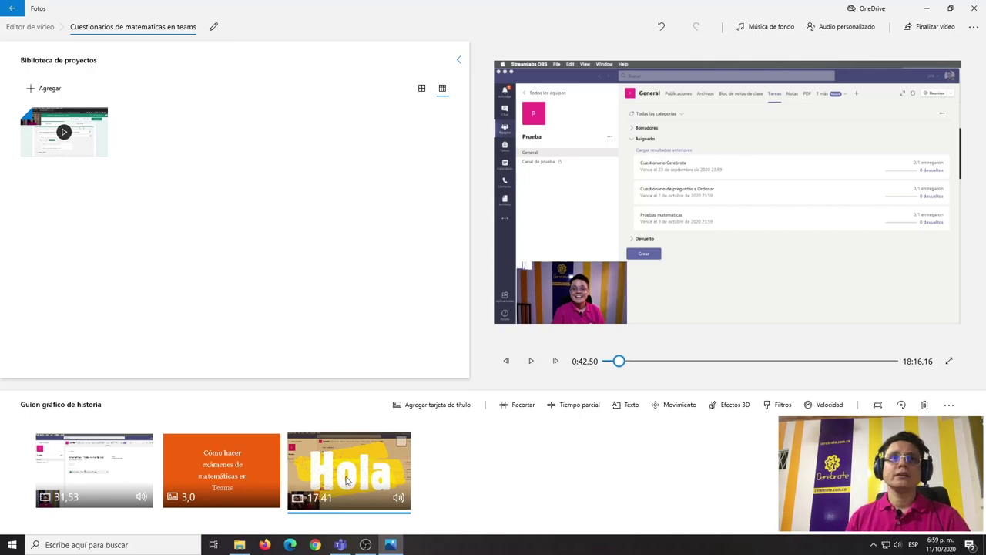
- Review the editing options offered for the 17:41 clip in the storyboard, then dismiss them
right_click(388, 460)
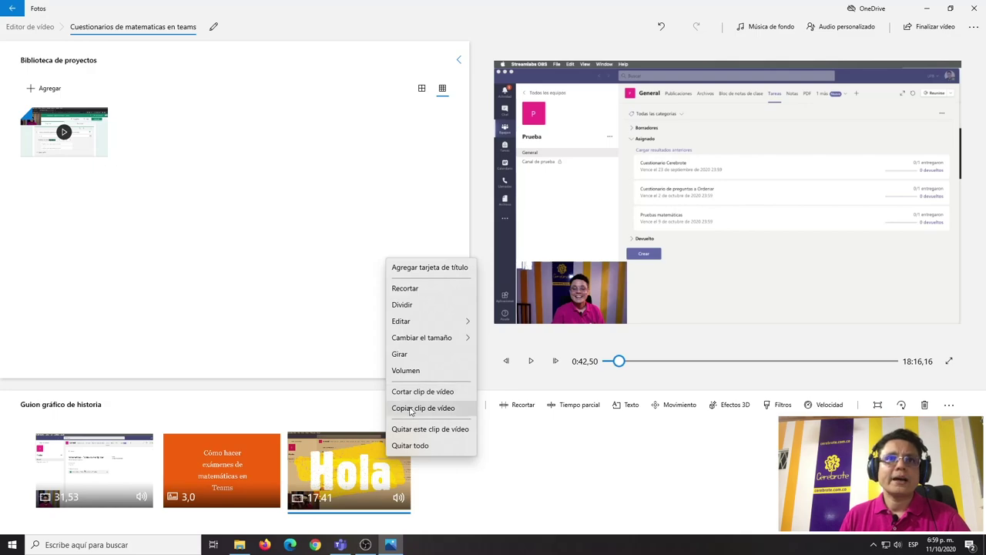
mouse_move(408, 322)
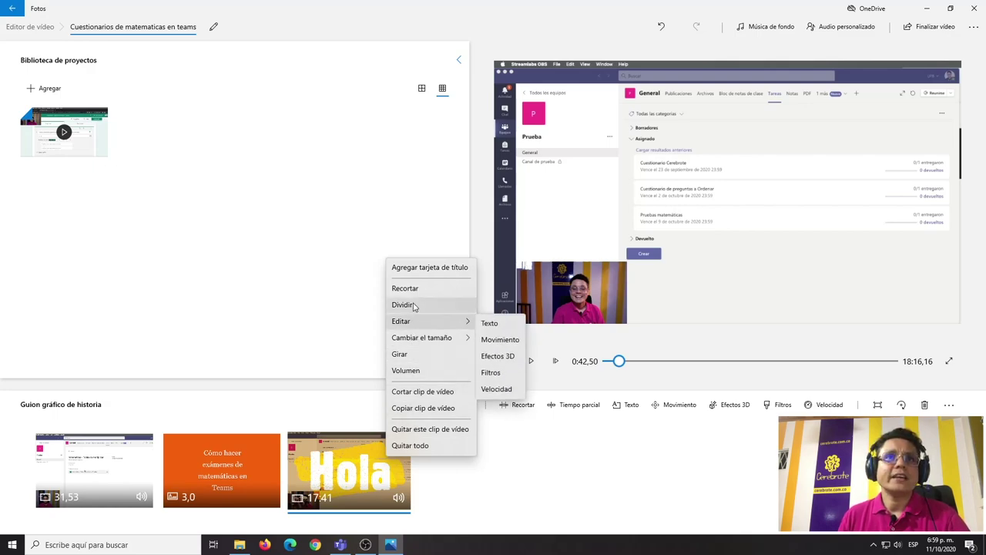
mouse_move(439, 344)
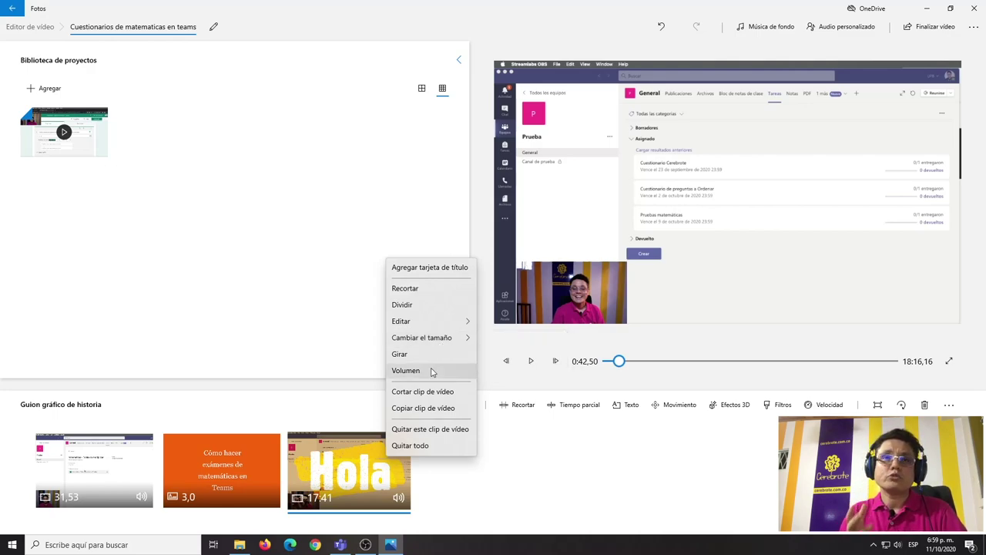
click(302, 309)
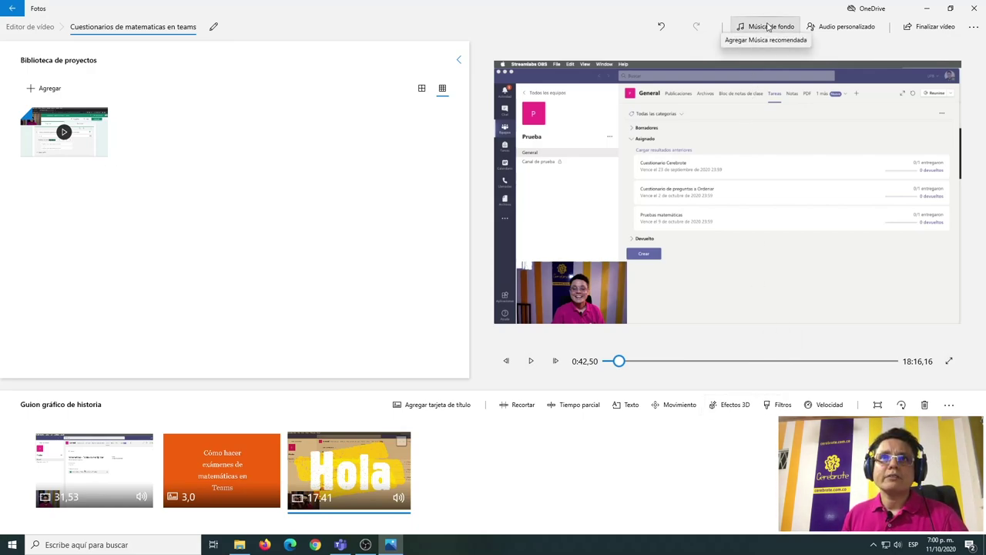
- Look at the custom audio page and the project's additional options, such as themes and aspect ratio
click(848, 27)
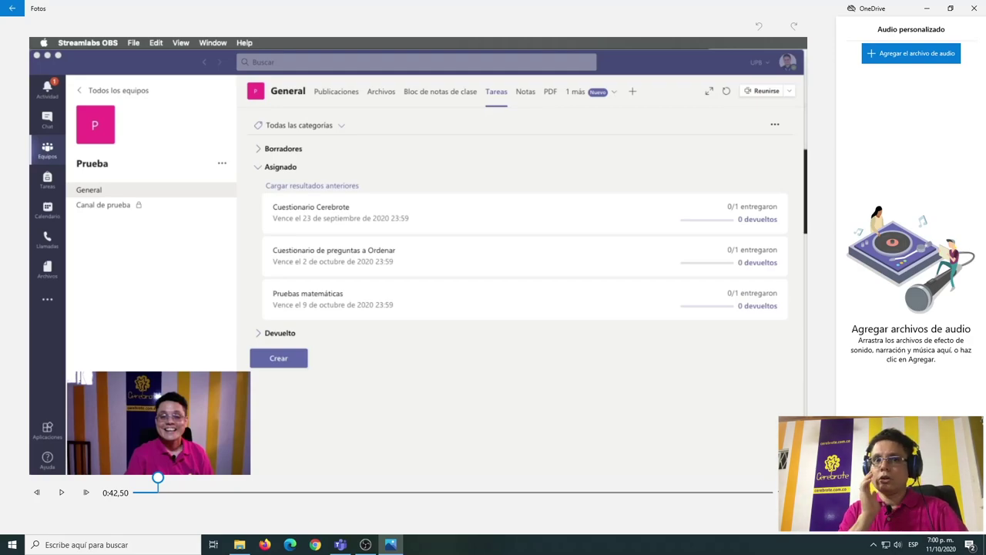
click(875, 515)
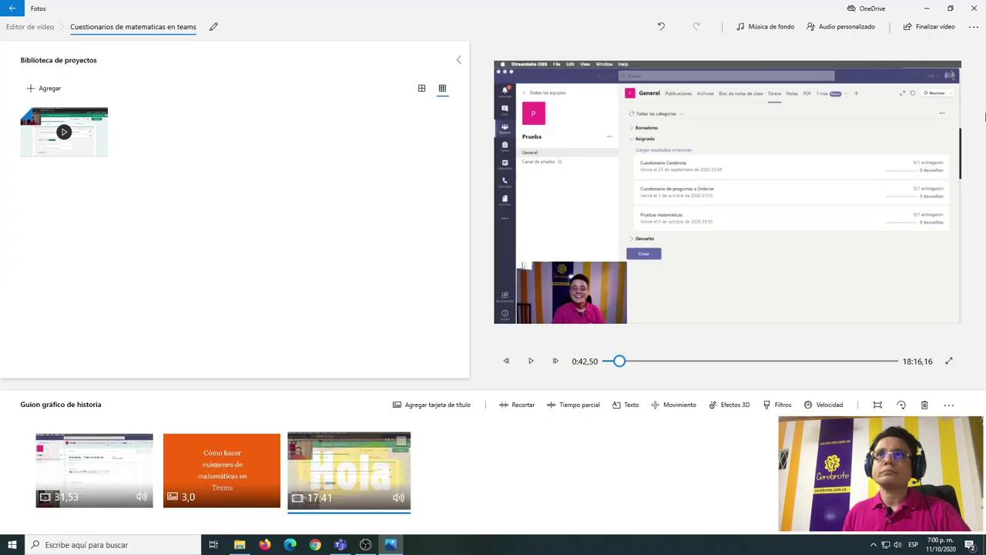
click(972, 27)
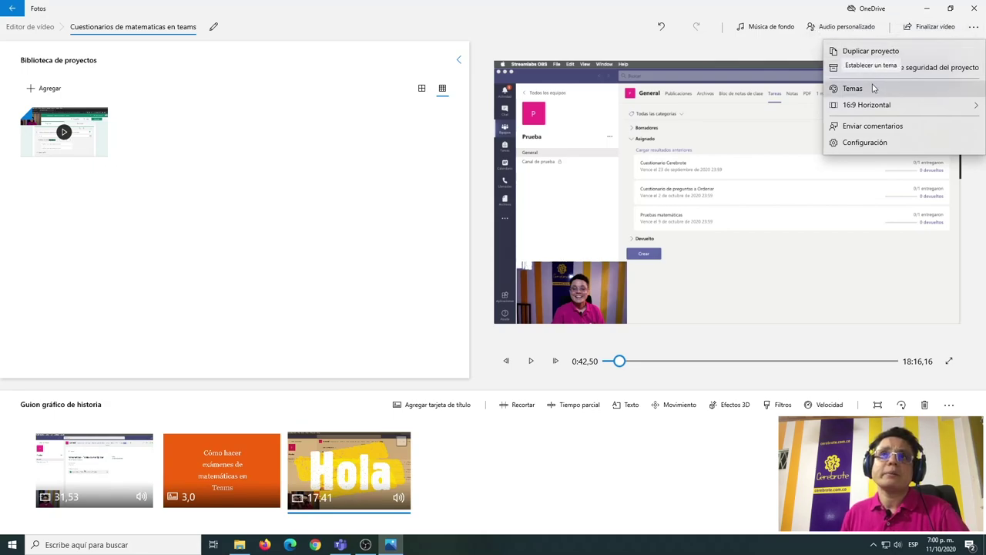
mouse_move(870, 112)
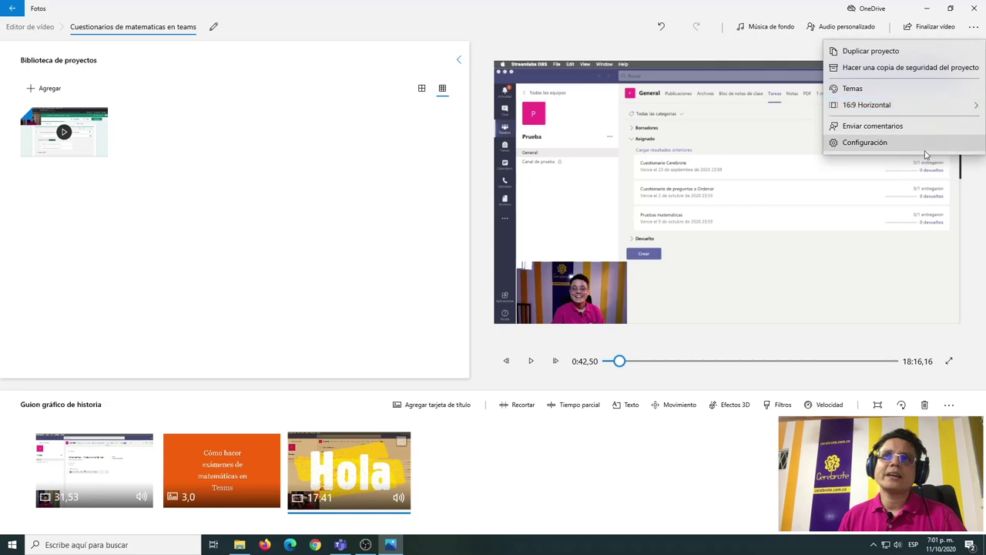
mouse_move(923, 104)
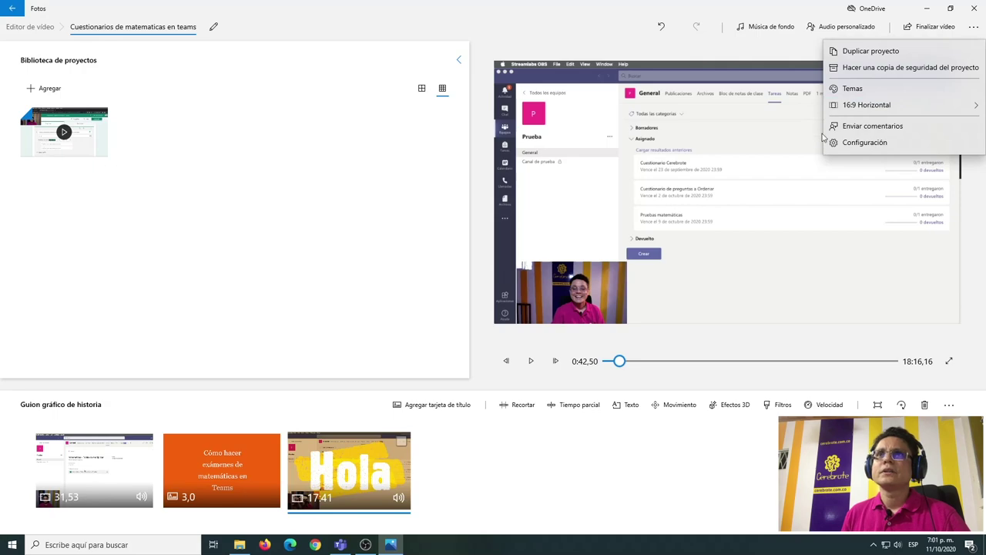
- Finalize the video at Alta 1080p quality with hardware-accelerated encoding and proceed to the export
click(928, 27)
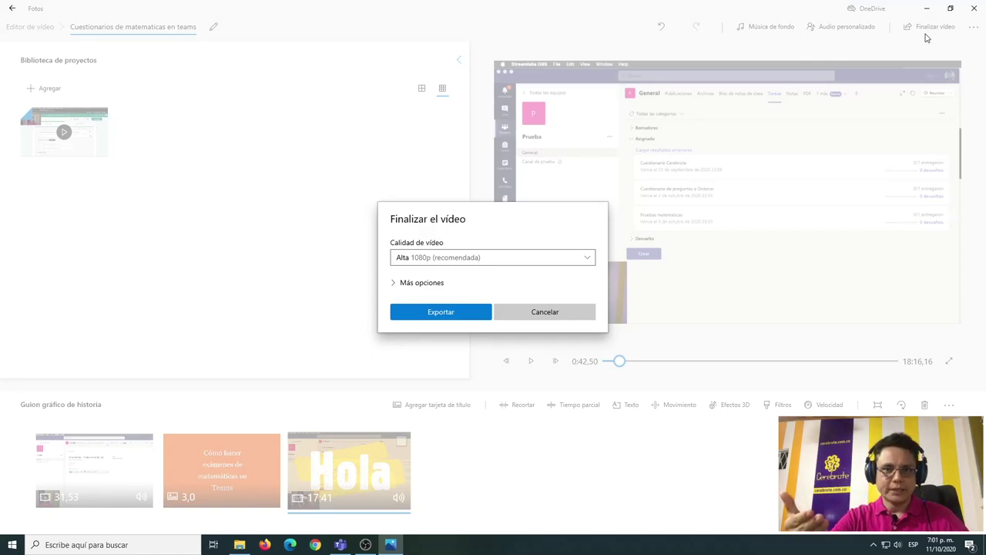
click(419, 284)
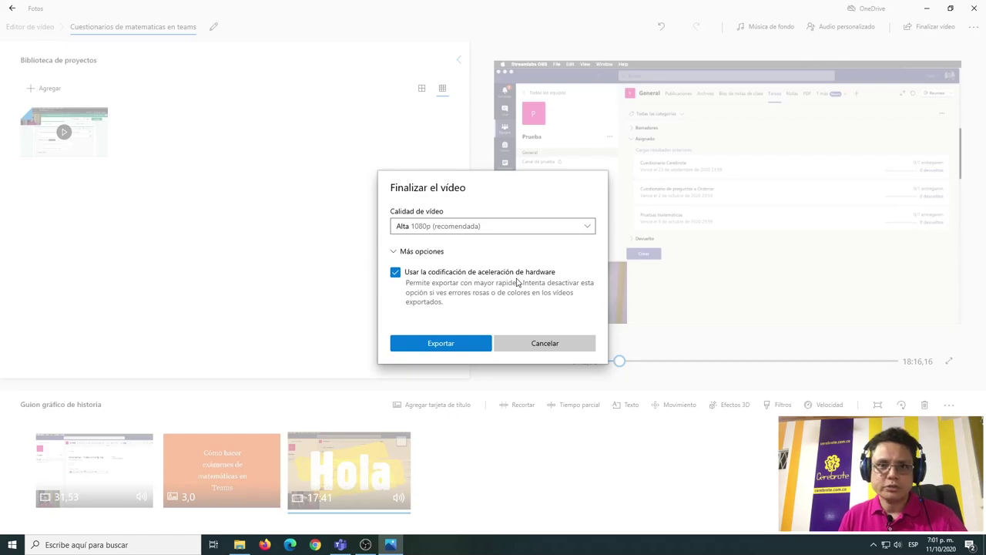
click(448, 345)
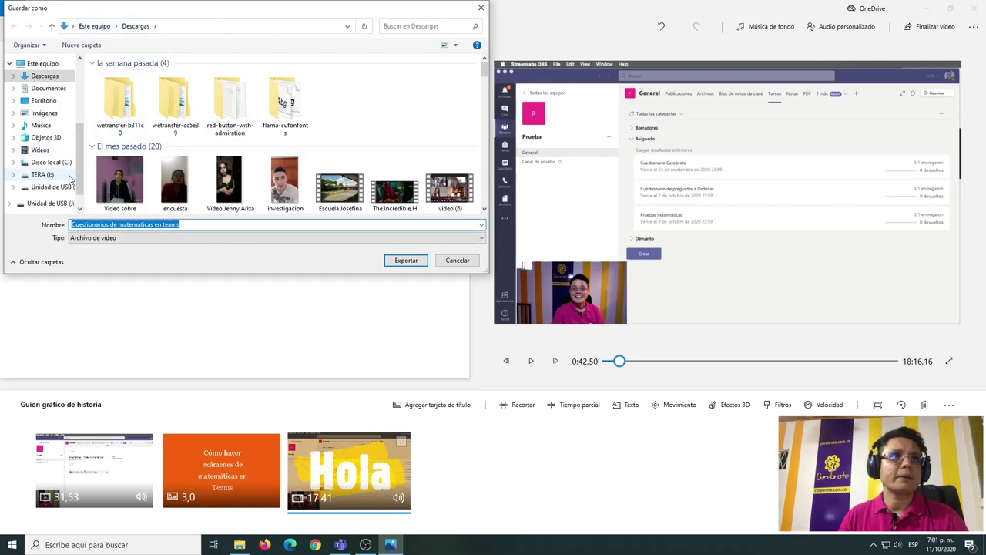
- Export the video to the Vídeos folder under the name "Como hacer un Cuestionarios de matematicas en teams"
click(40, 149)
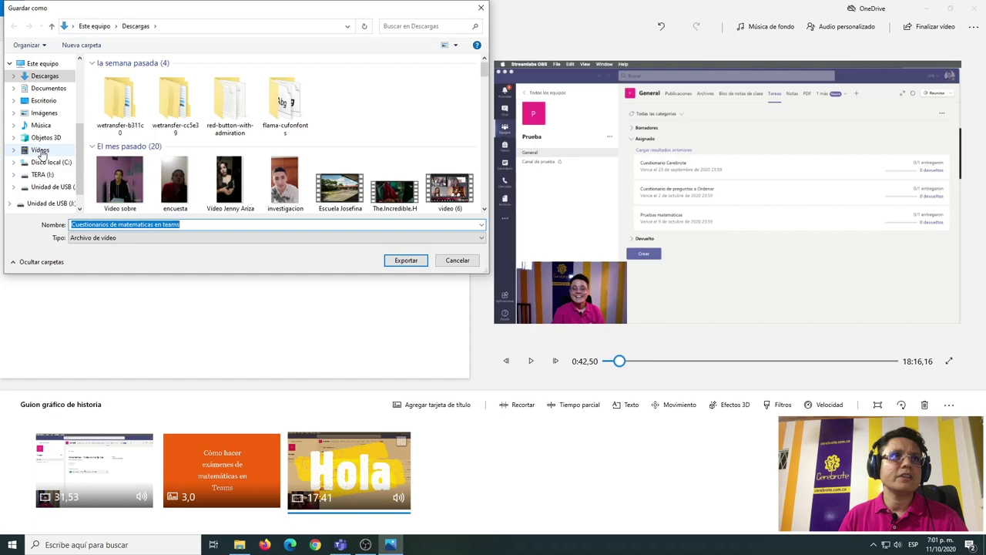
click(124, 224)
key(Home)
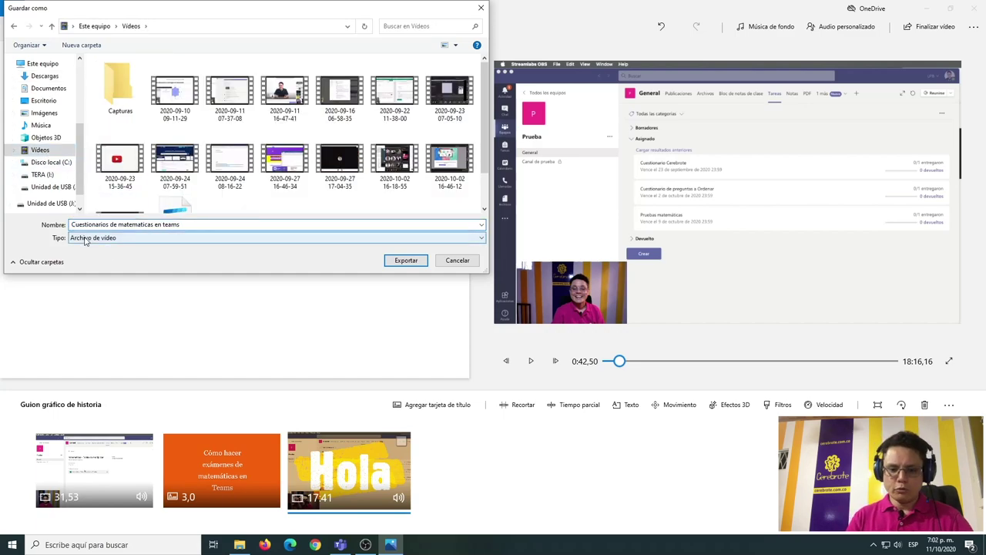
text(Como hac)
text(er un)
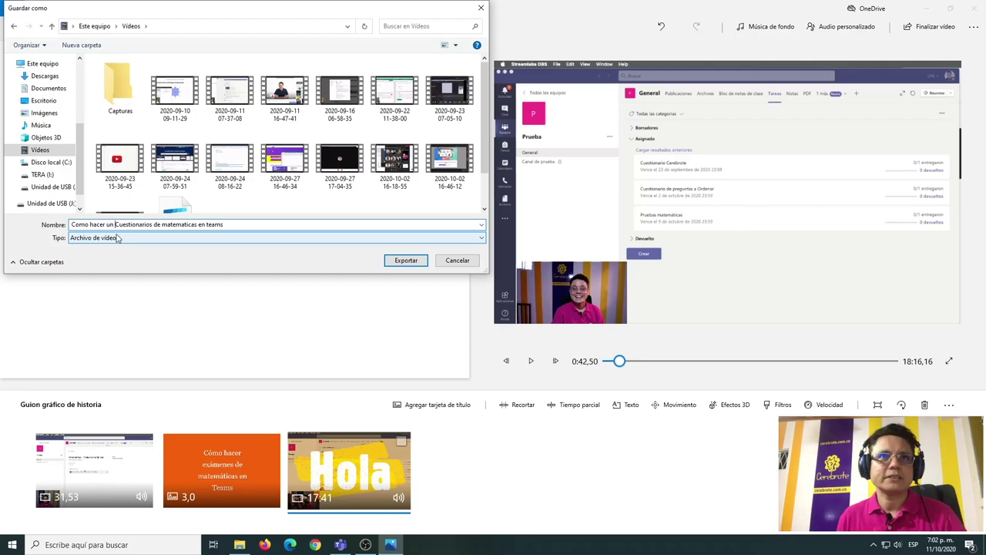
click(400, 266)
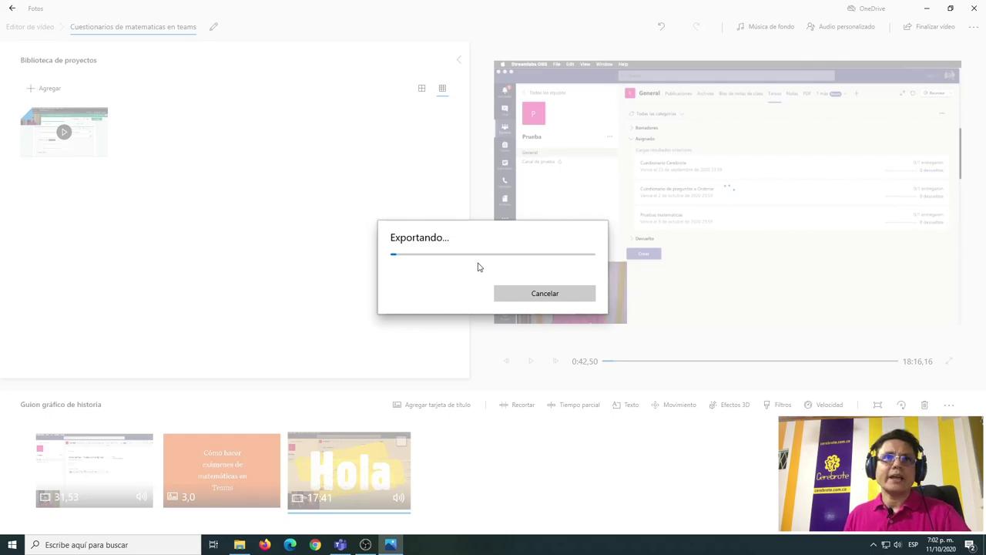
- Switch to File Explorer and look through the video folders
key(alt+Tab)
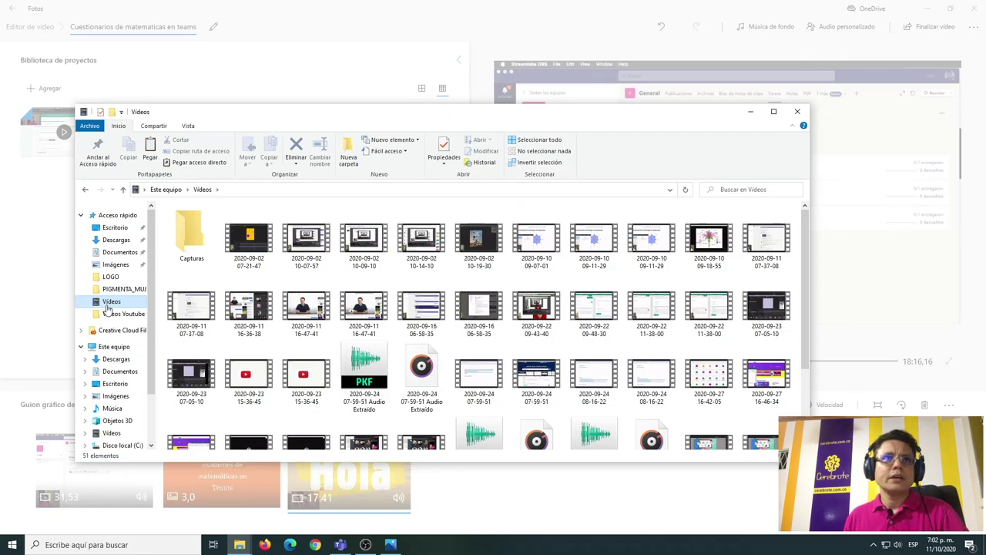
click(116, 313)
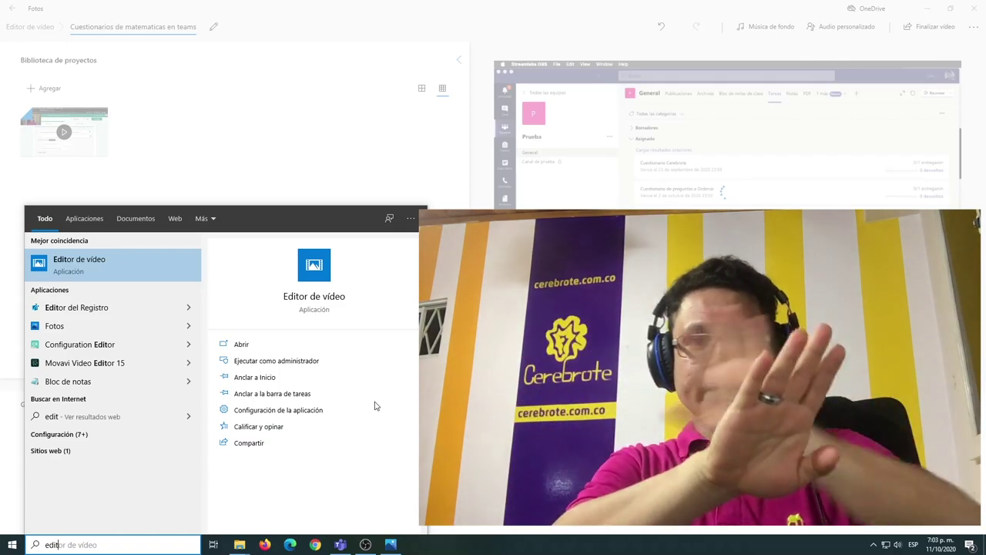
- Search Windows for "edito" to locate the Editor de vídeo app
text(o)
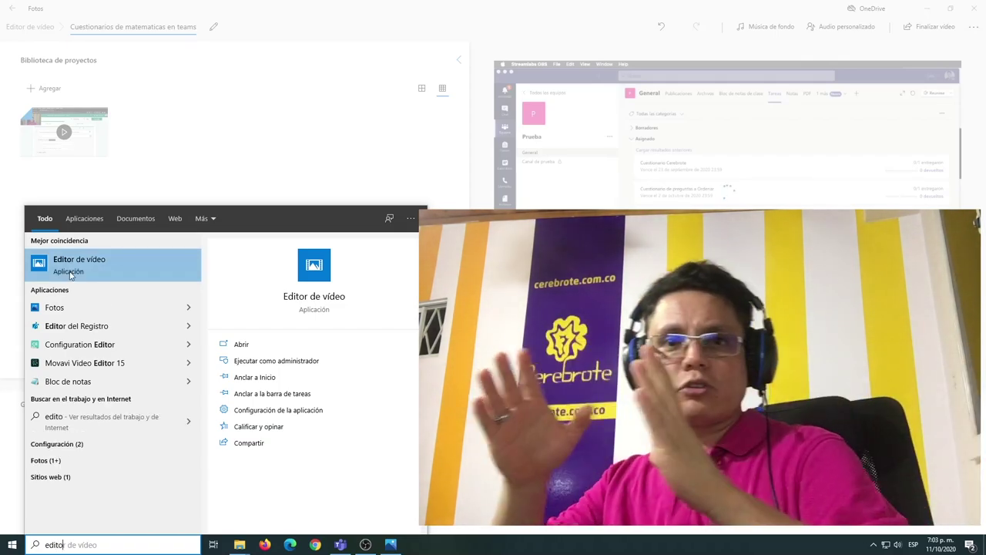